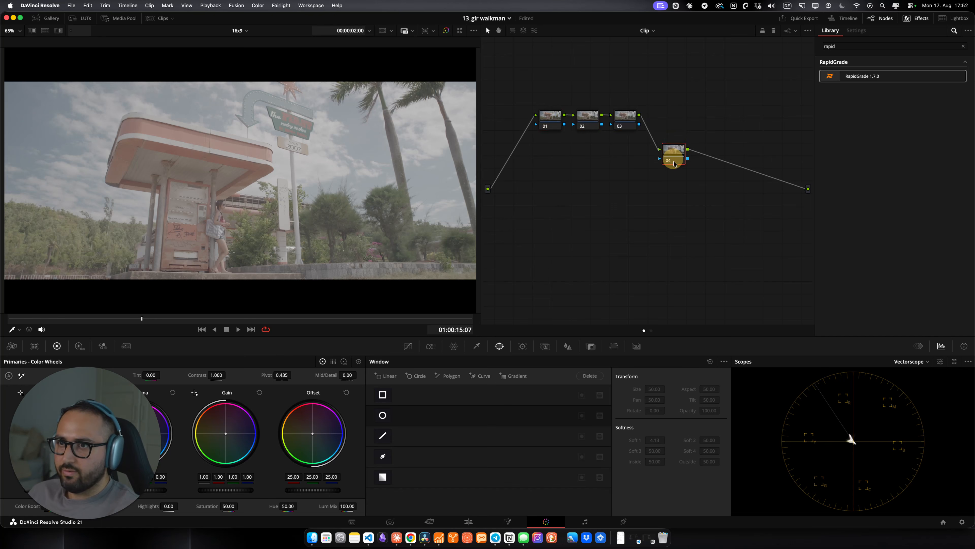
left_click_drag(629, 120, 551, 106)
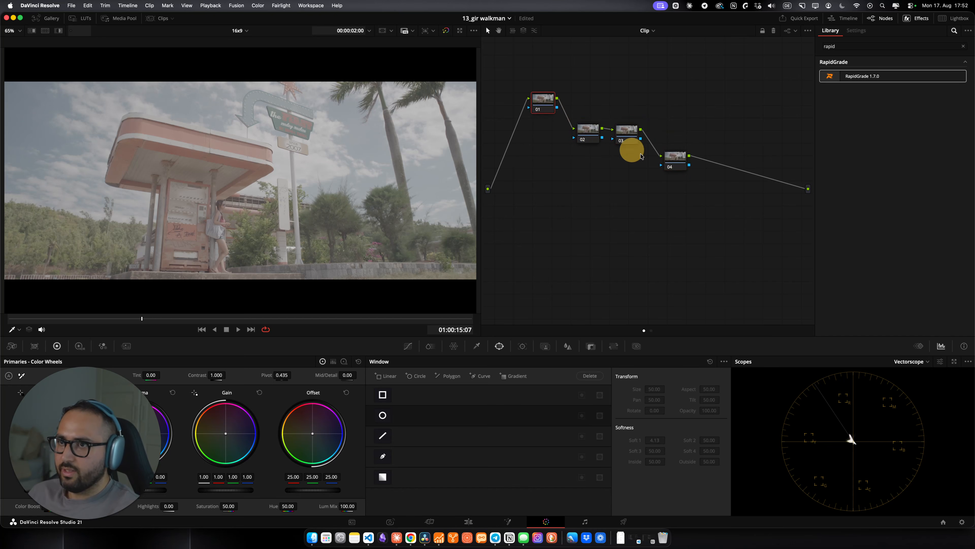
left_click_drag(670, 161, 680, 174)
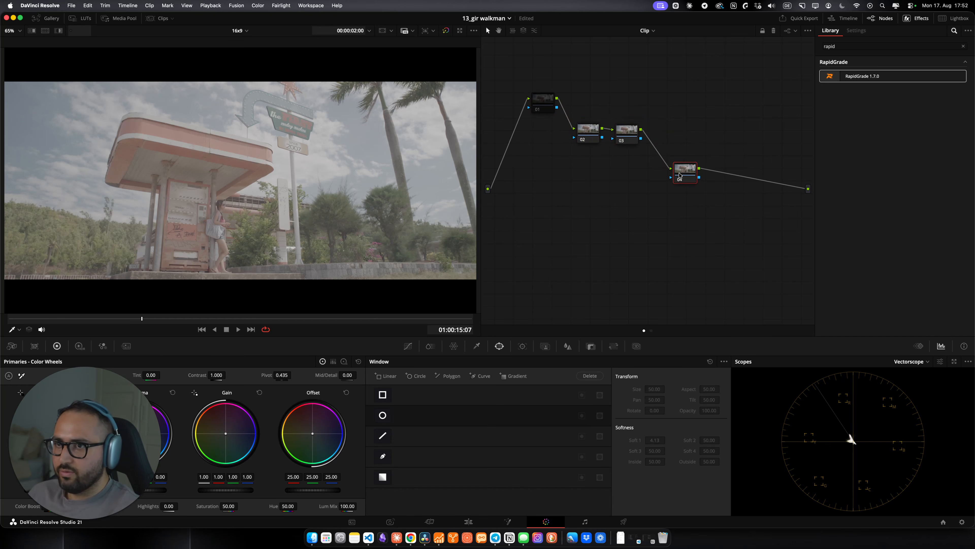
left_click(687, 187)
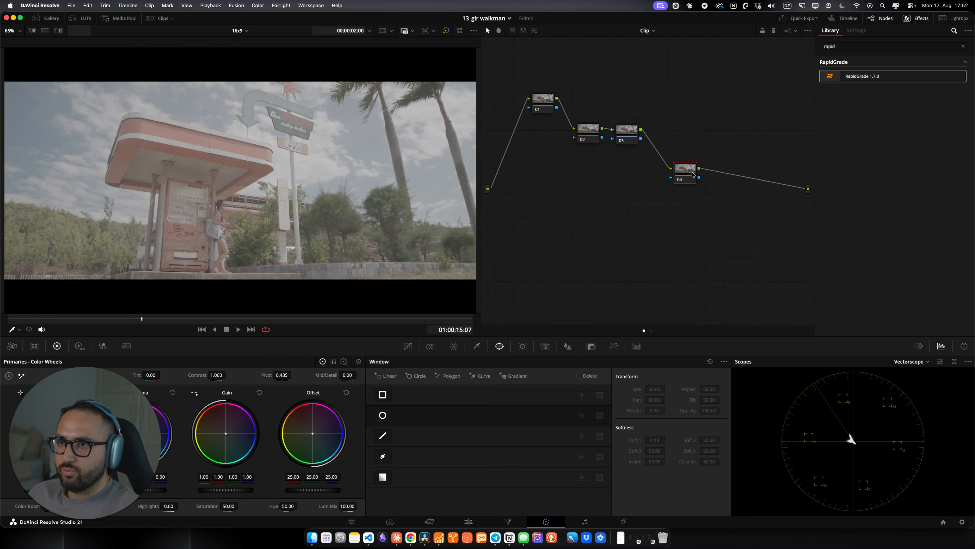
left_click_drag(585, 140, 624, 133)
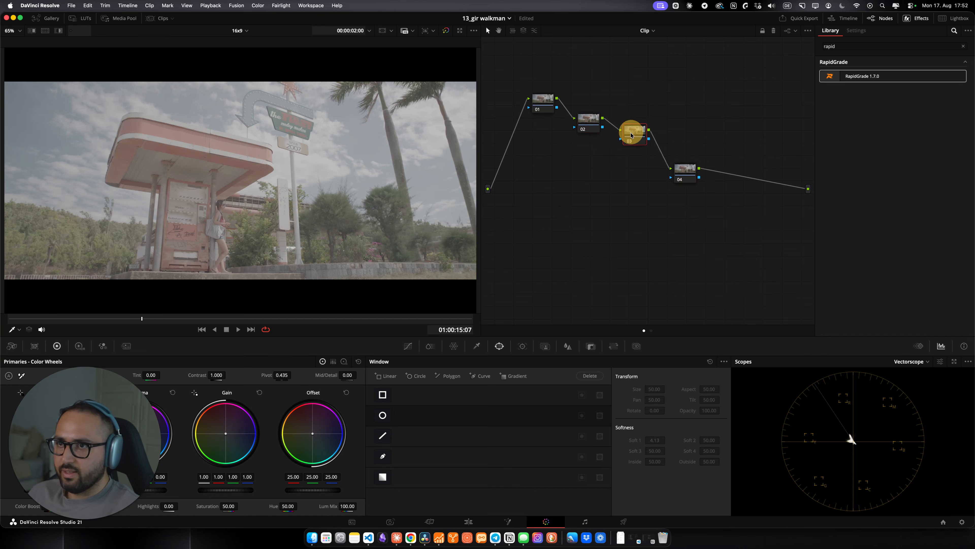
Step: Reset all grades and nodes on the current clip
right_click(579, 199)
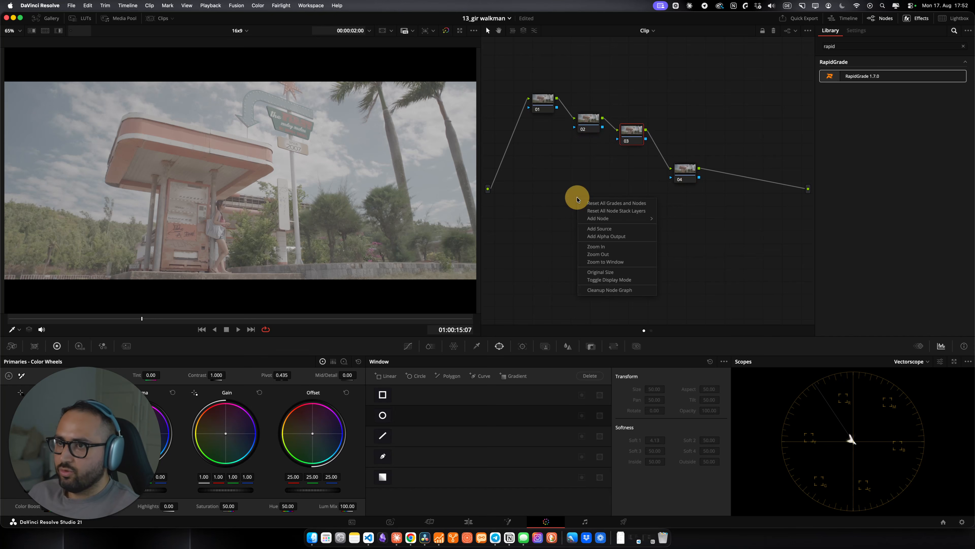
left_click(584, 203)
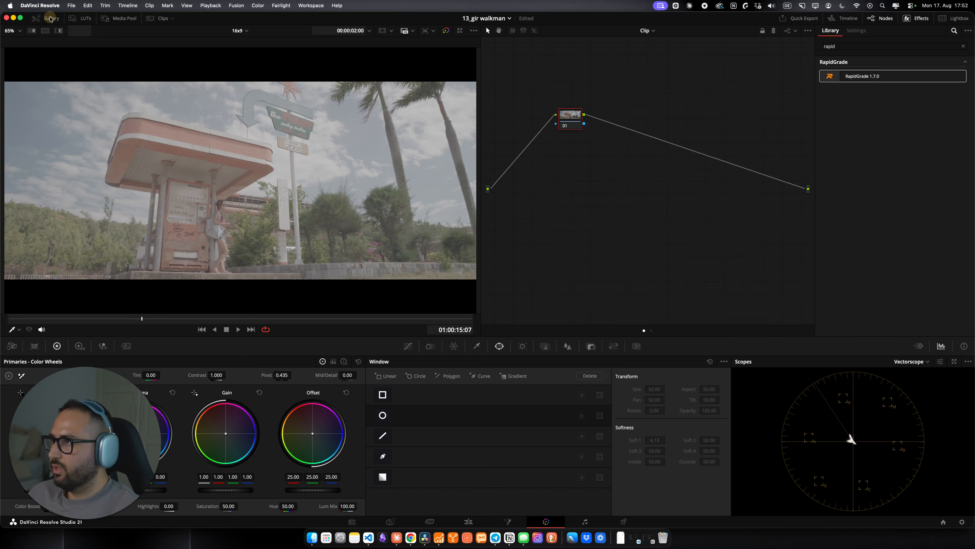
Step: Apply the ARRI LOG (C3) PowerGrade still from the gallery to the clip, then close the gallery
left_click(51, 18)
left_click(28, 56)
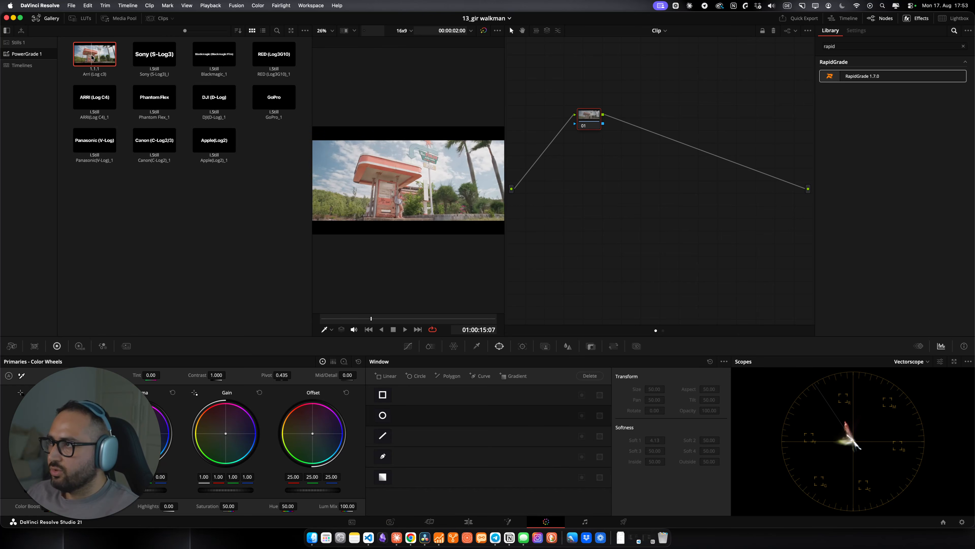
left_click_drag(89, 58, 392, 170)
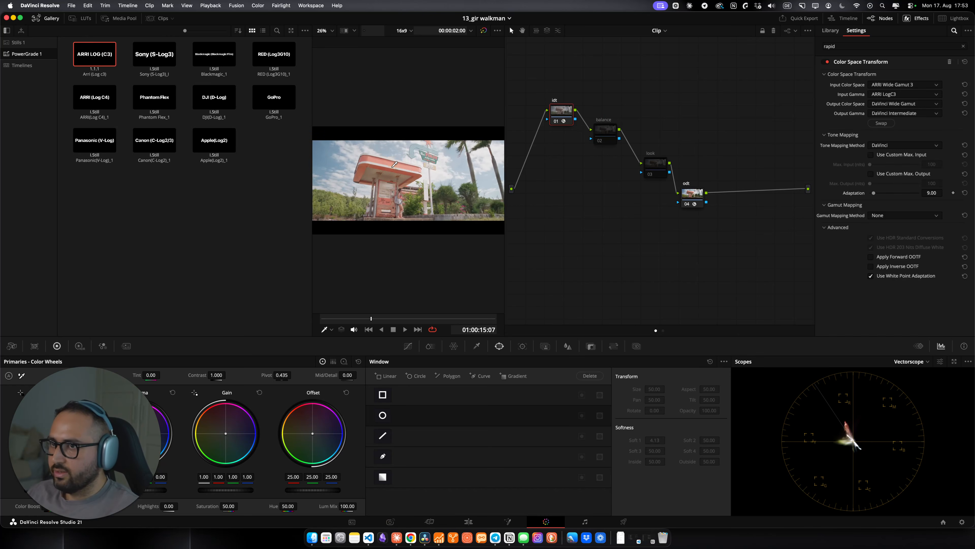
left_click(37, 18)
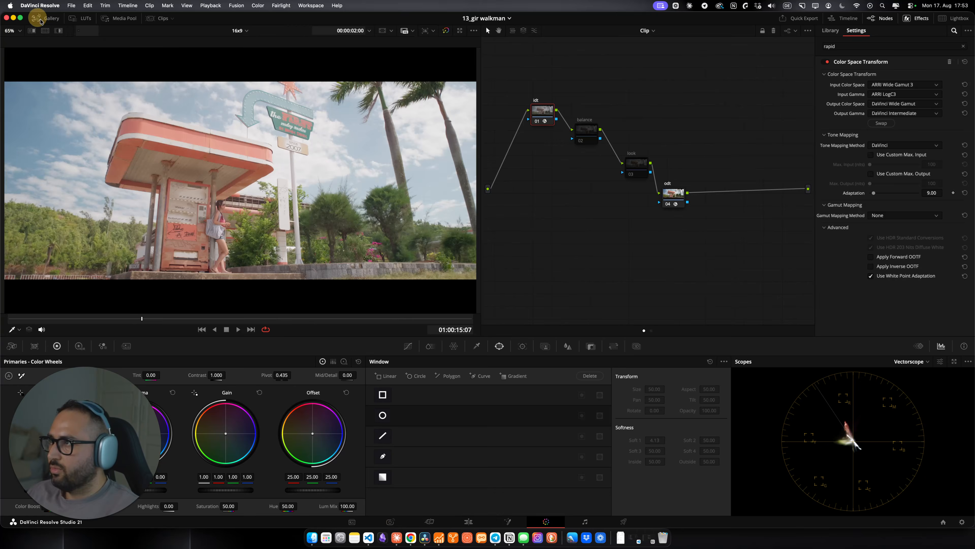
Step: Rearrange the idt, balance and look nodes and inspect the odt node's color space transform settings
left_click_drag(543, 113, 534, 108)
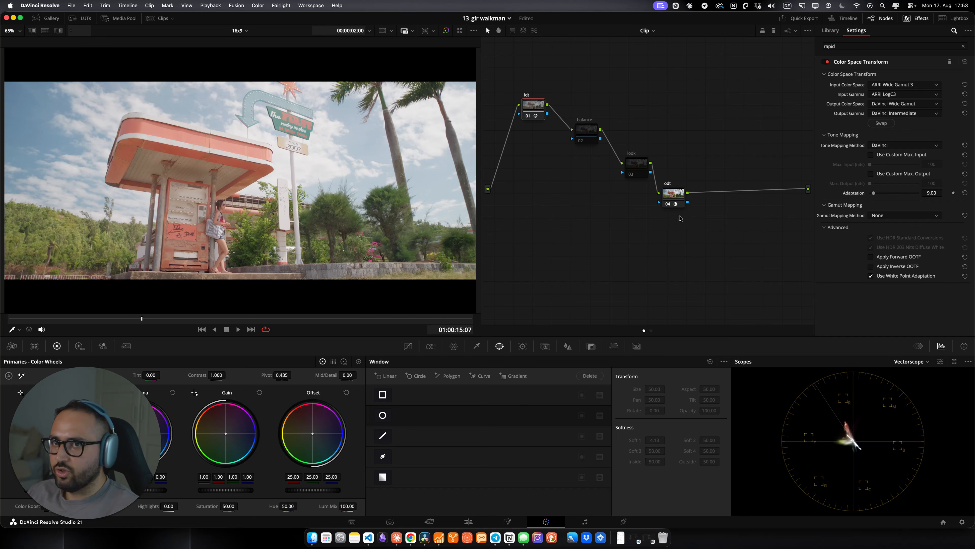
left_click(673, 194)
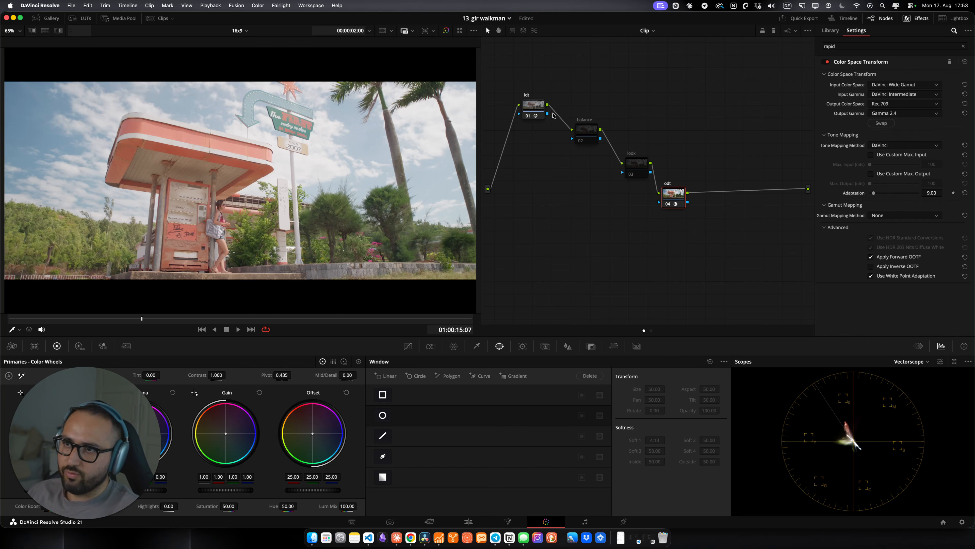
left_click_drag(589, 133, 583, 129)
left_click_drag(643, 169, 639, 166)
Step: Set the balance node's Gamma to Linear
left_click(574, 126)
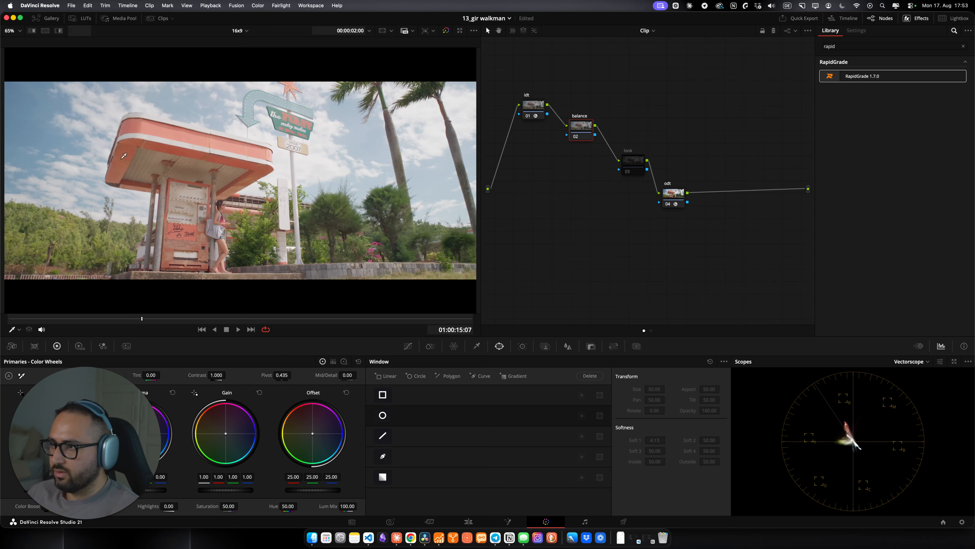
right_click(580, 131)
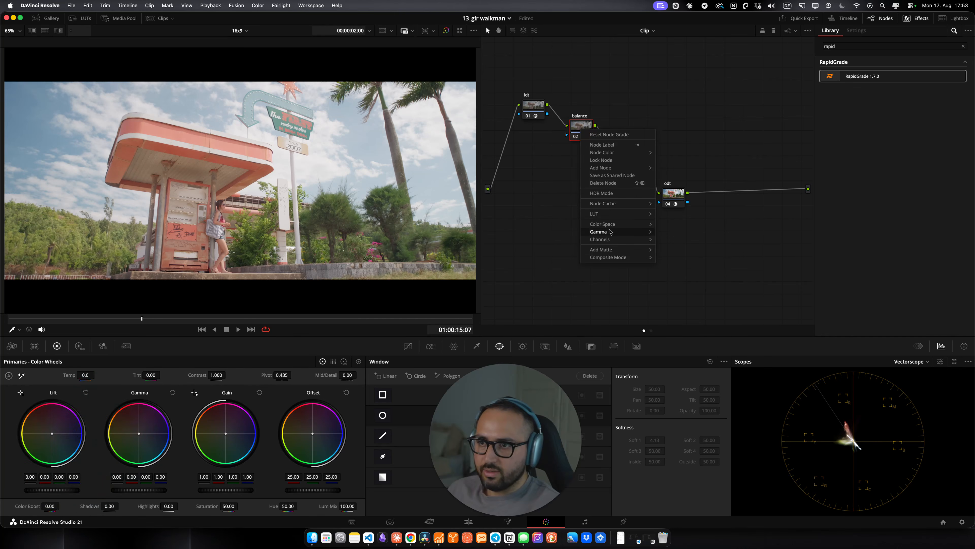
mouse_move(611, 232)
left_click(675, 57)
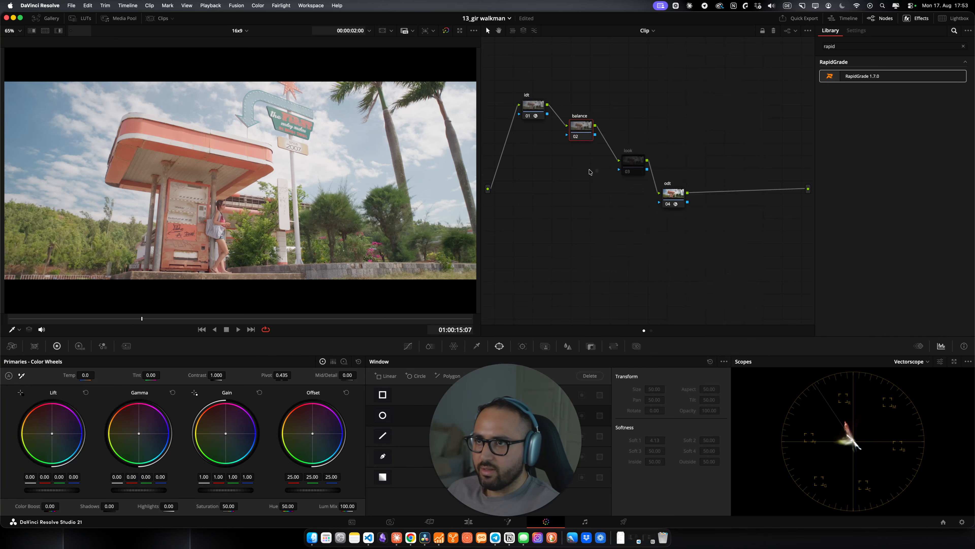
right_click(574, 132)
mouse_move(599, 233)
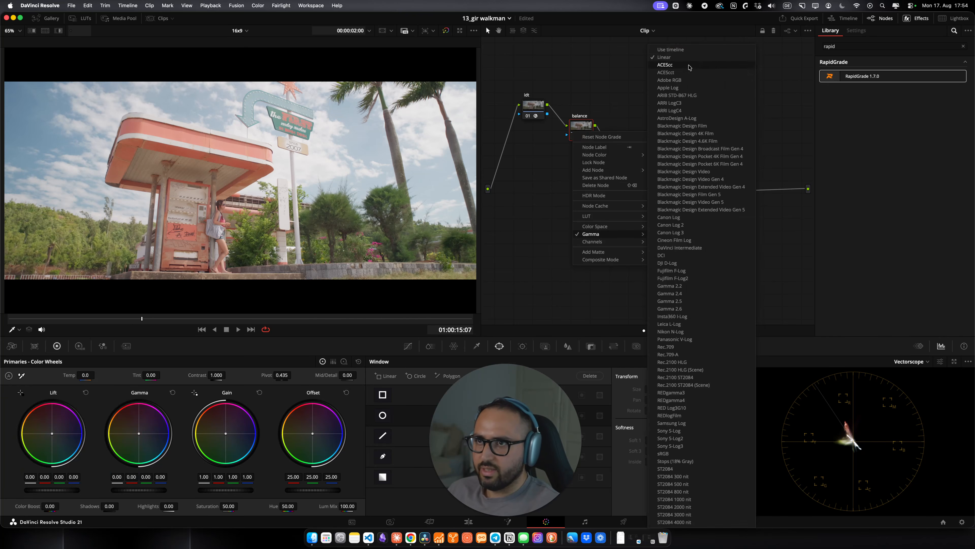
left_click(676, 58)
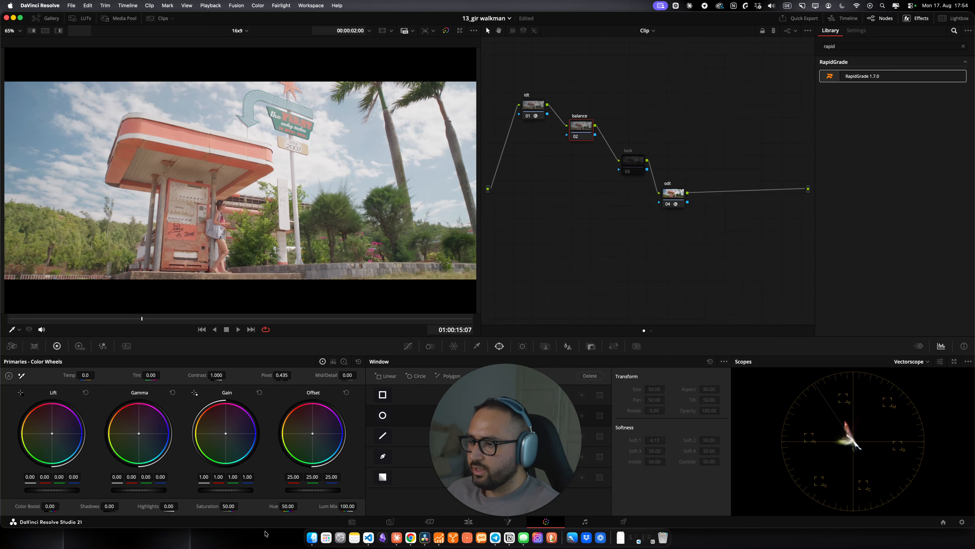
Step: On the balance node, set Lum Mix to 0 and lower the Gamma master to about -0.04, toggling the node to compare
left_click_drag(361, 509, 43, 502)
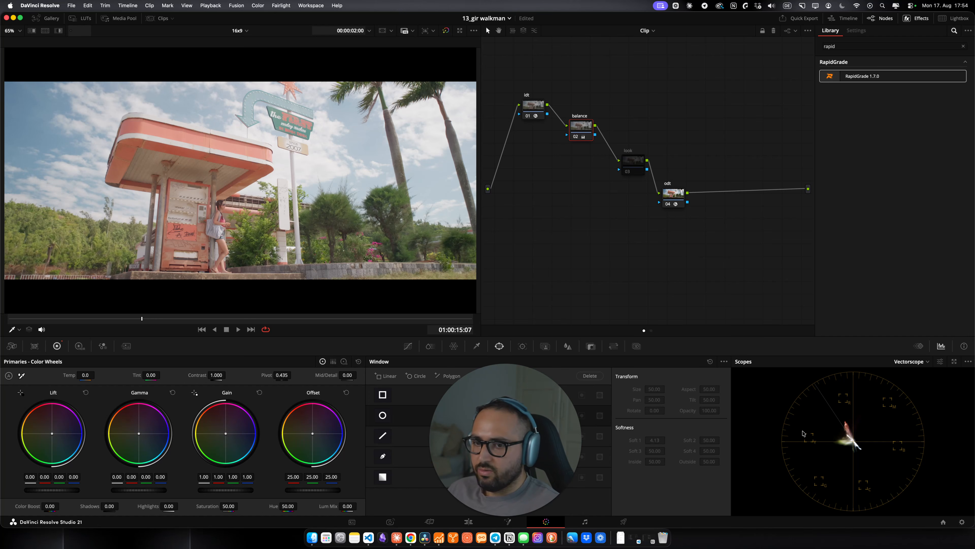
mouse_move(140, 436)
left_mouse_down()
mouse_move(153, 428)
mouse_move(137, 436)
mouse_move(144, 409)
mouse_move(168, 451)
mouse_move(98, 407)
mouse_move(163, 420)
mouse_move(139, 432)
left_mouse_up()
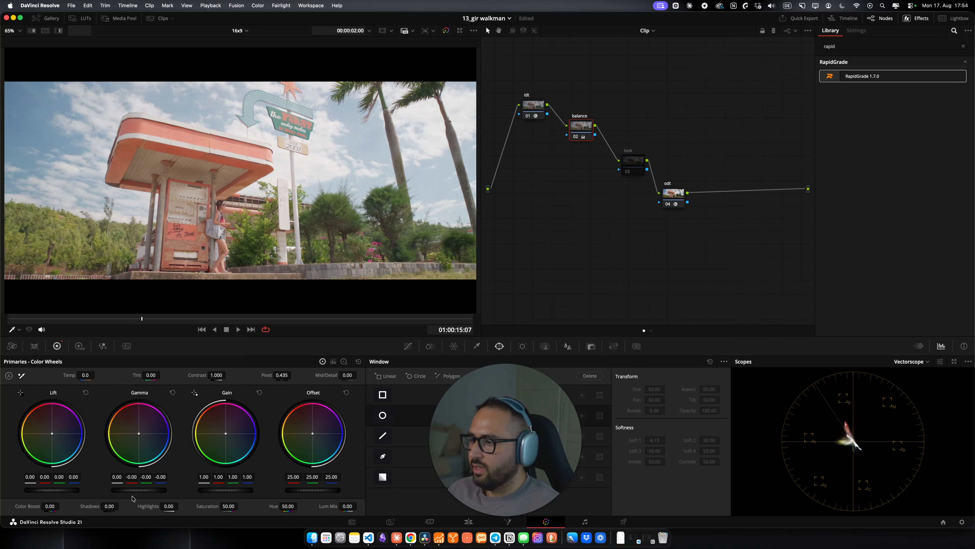
left_click(142, 490)
mouse_move(142, 490)
left_mouse_down()
mouse_move(82, 484)
mouse_move(120, 480)
mouse_move(106, 480)
mouse_move(127, 490)
left_mouse_up()
key("ctrl+d")
key("ctrl+d")
key("ctrl+d")
key("ctrl+d")
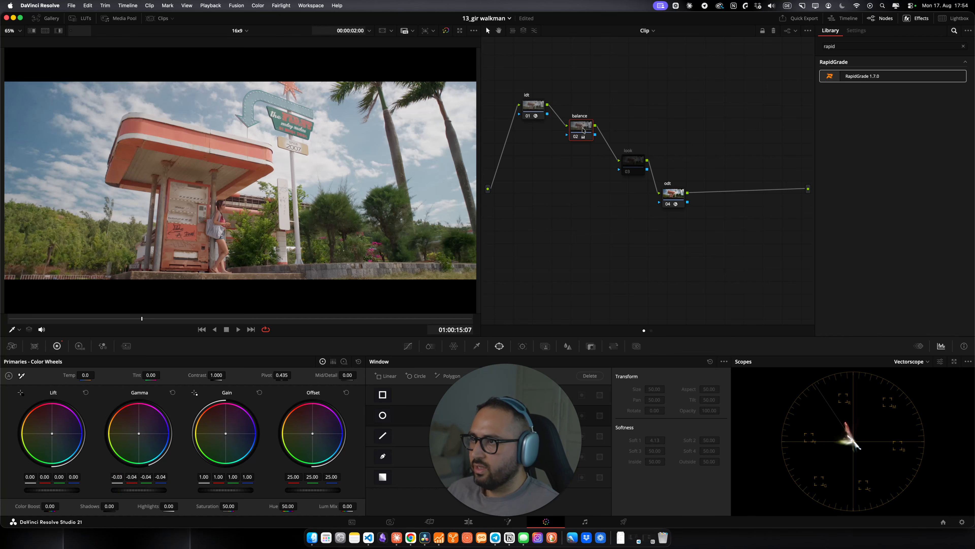
Step: Open the floating scopes window and toggle the balance node on and off to compare the result
key("super+shift+w")
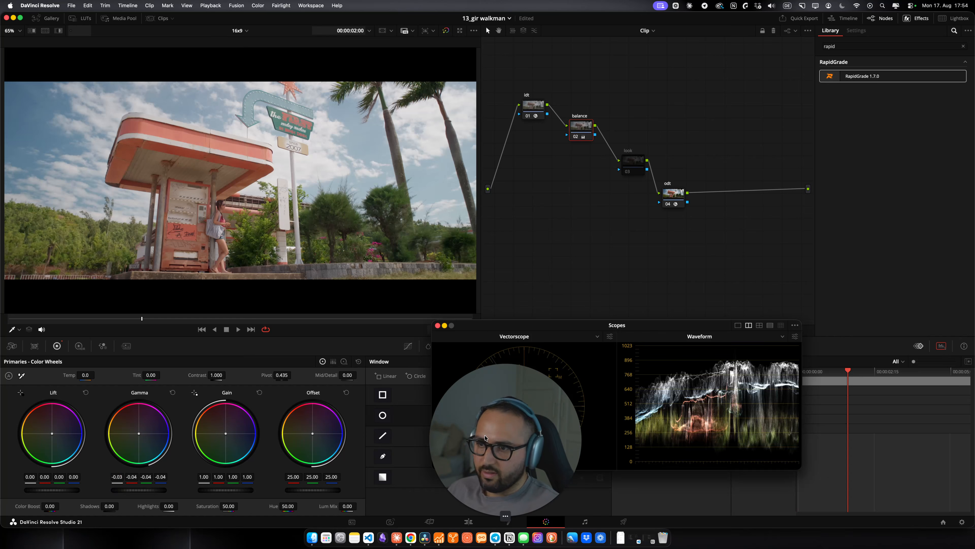
left_click_drag(530, 399, 388, 390)
left_click(512, 465)
left_click(580, 131)
key("ctrl+d")
key("ctrl+d")
key("ctrl+d")
key("ctrl+d")
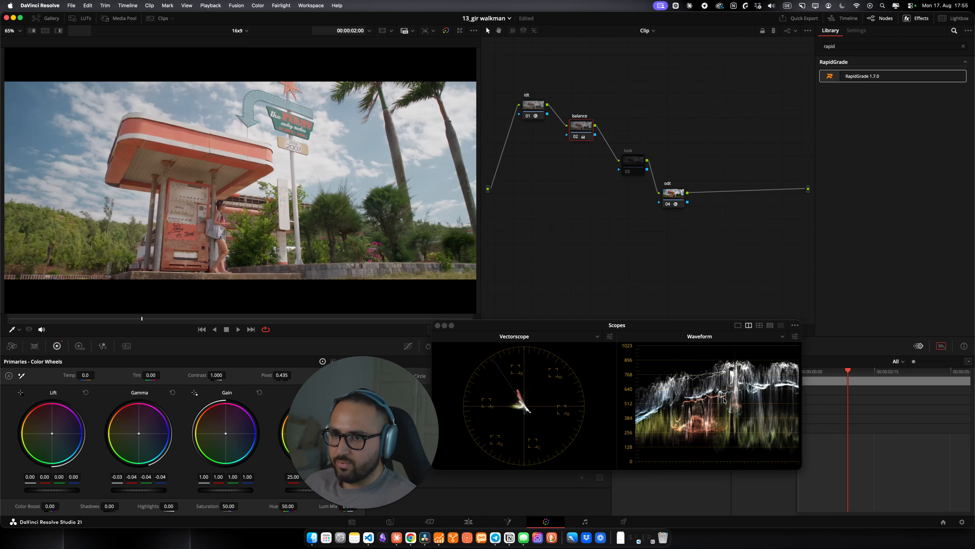
key("ctrl+d")
key("ctrl+d")
Step: Apply the RapidGrade 1.7.0 effect from the library onto the look node
left_click(633, 161)
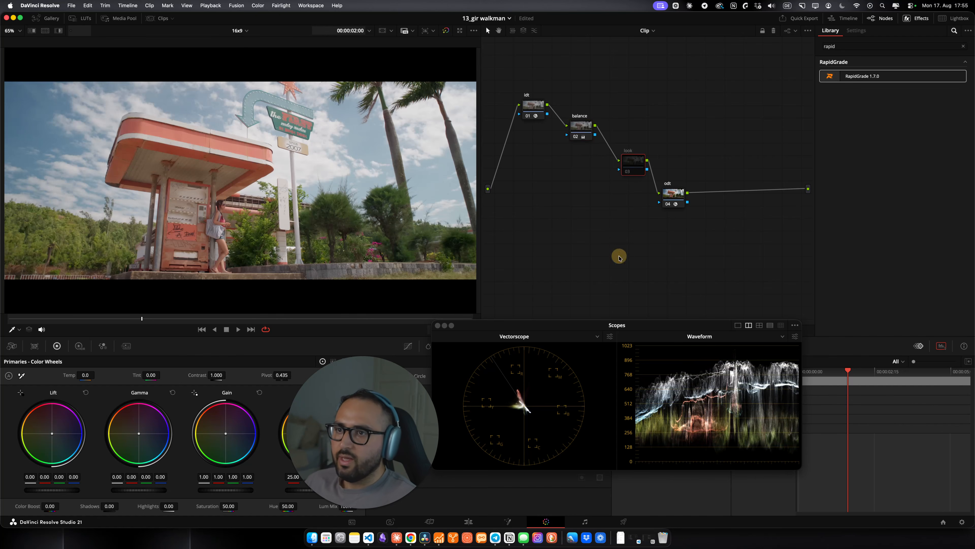
left_click_drag(632, 163, 627, 157)
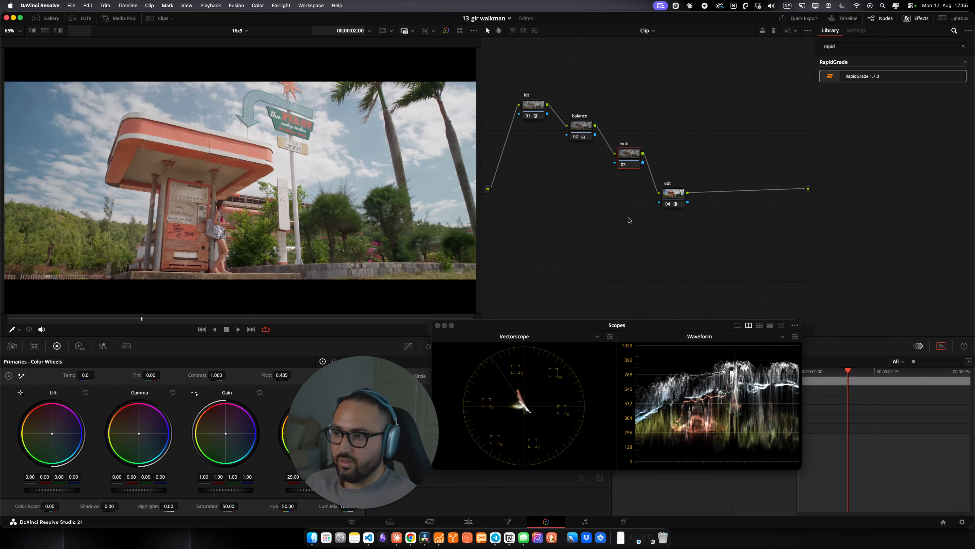
left_click_drag(860, 76, 629, 157)
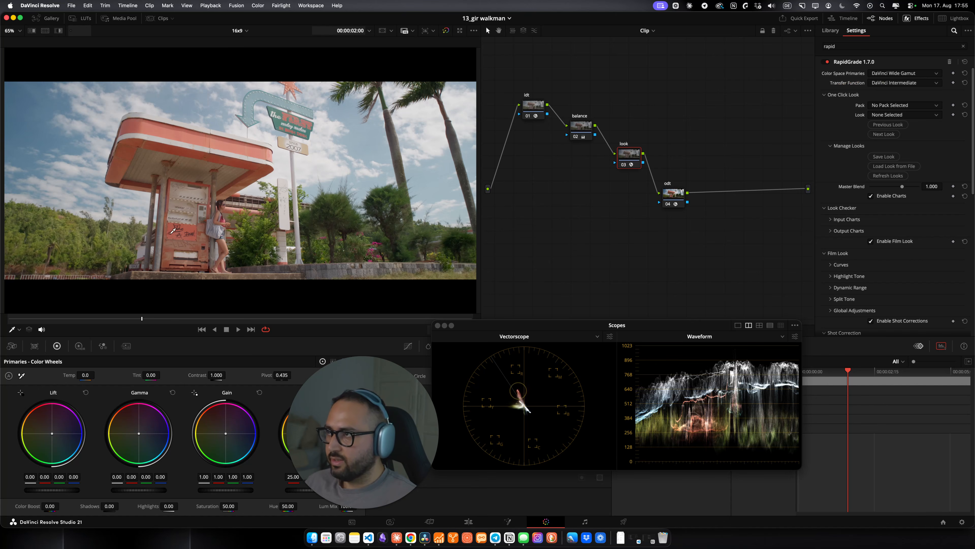
left_click(158, 18)
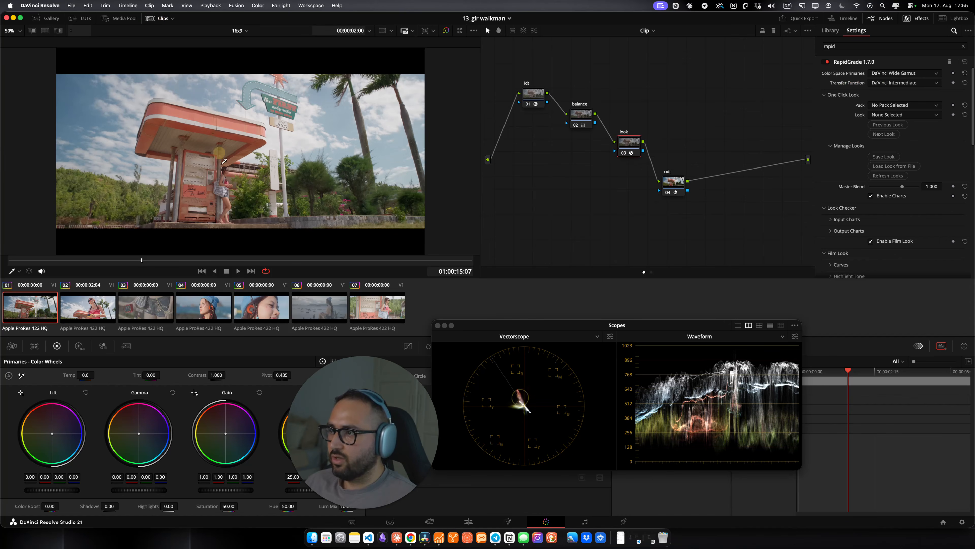
left_click(171, 20)
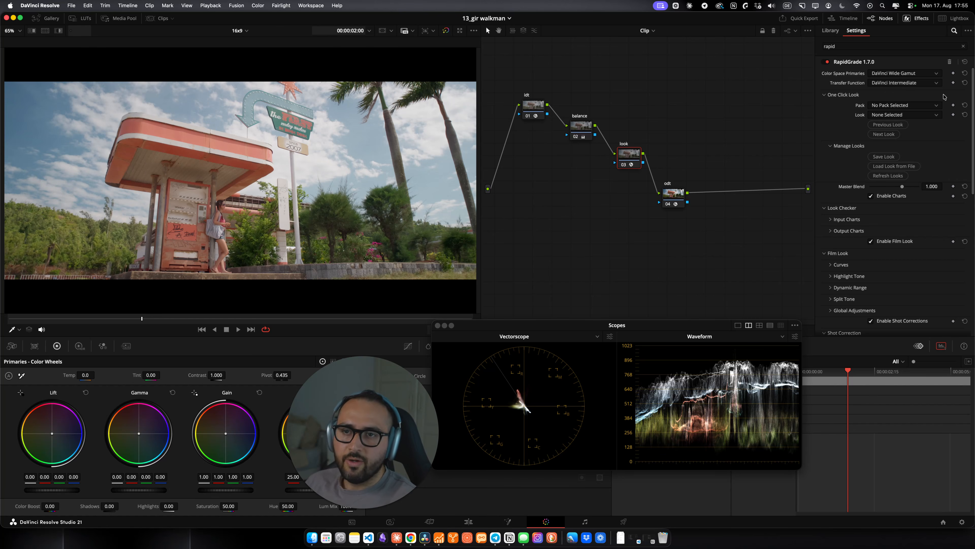
scroll(892, 179, "down", 5)
scroll(899, 139, "up", 5)
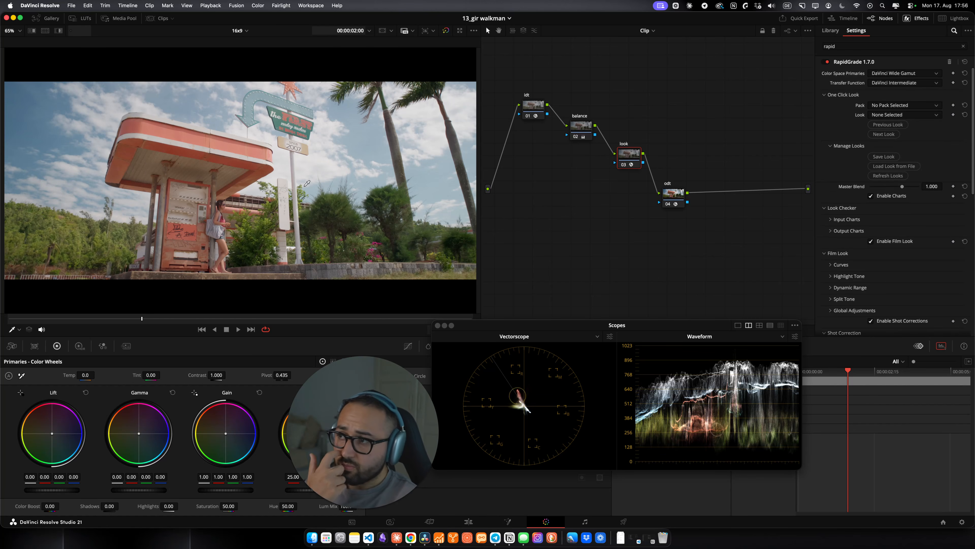
Step: In RapidGrade, choose the Stylized pack and the Retrochrome look
left_click(877, 105)
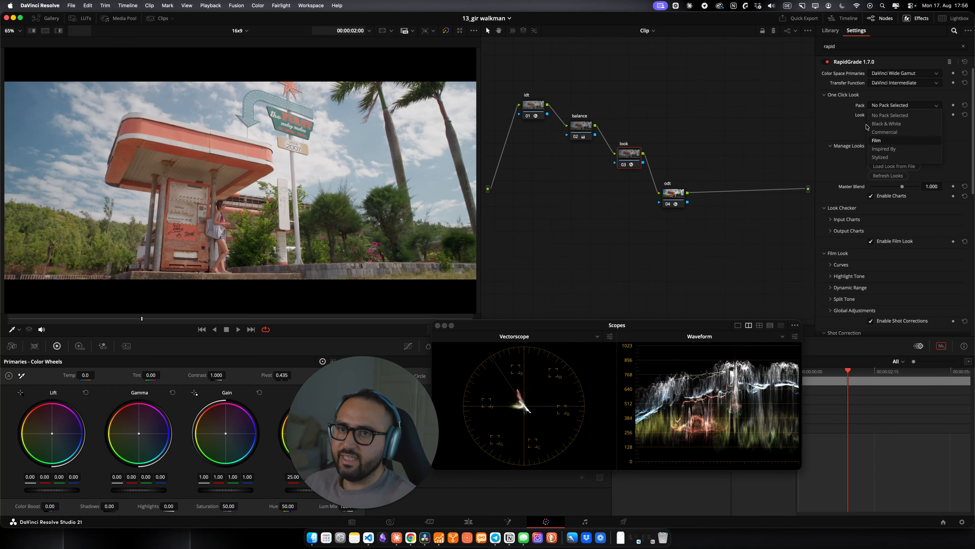
left_click(893, 108)
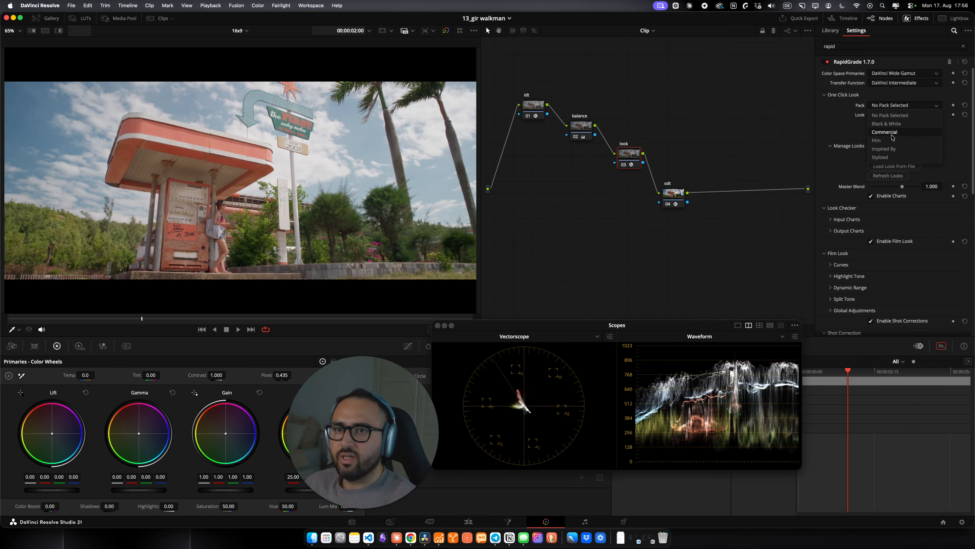
left_click(887, 115)
left_click(880, 100)
left_click(895, 108)
left_click(895, 110)
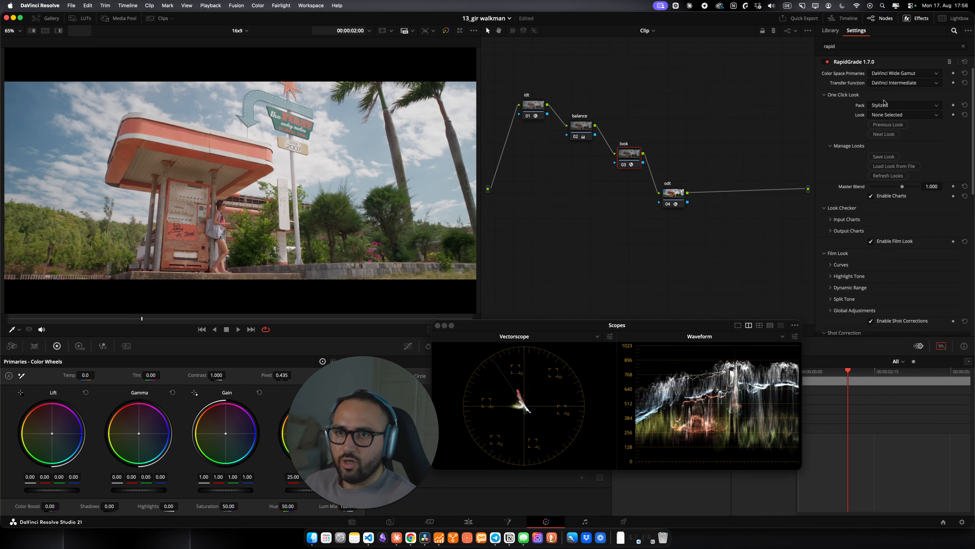
left_click(894, 116)
scroll(897, 151, "down", 2)
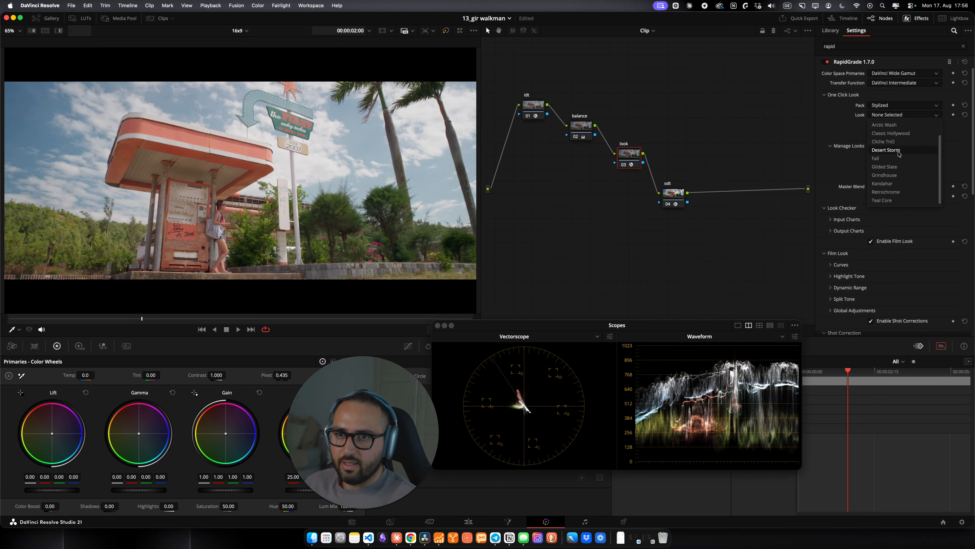
left_click(901, 193)
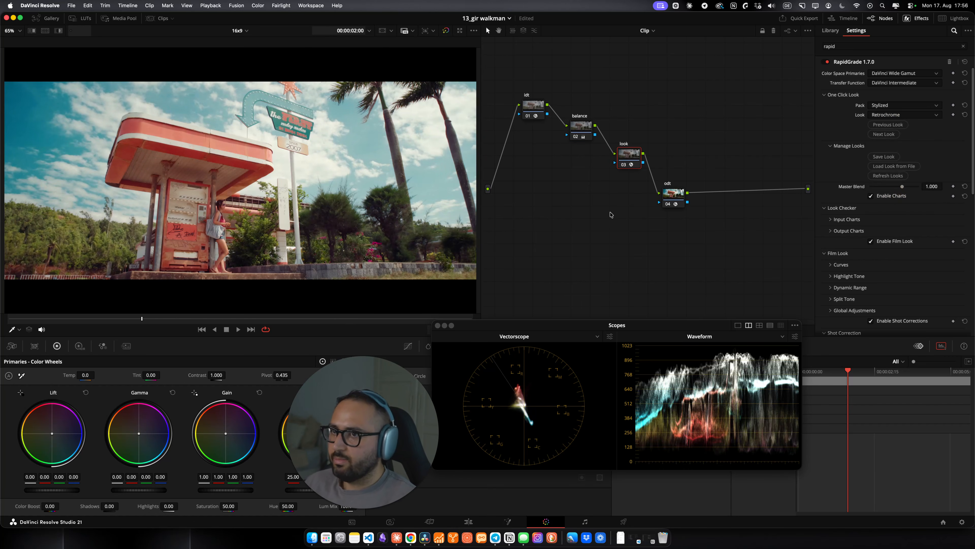
Step: Preview the graded clip in the full-screen viewer and return to the node graph
key("super+f")
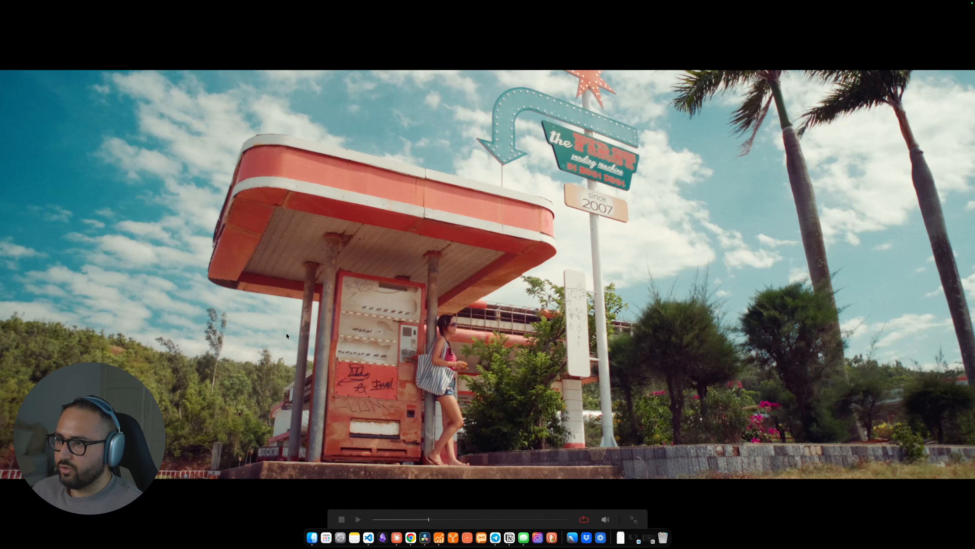
key("super+f")
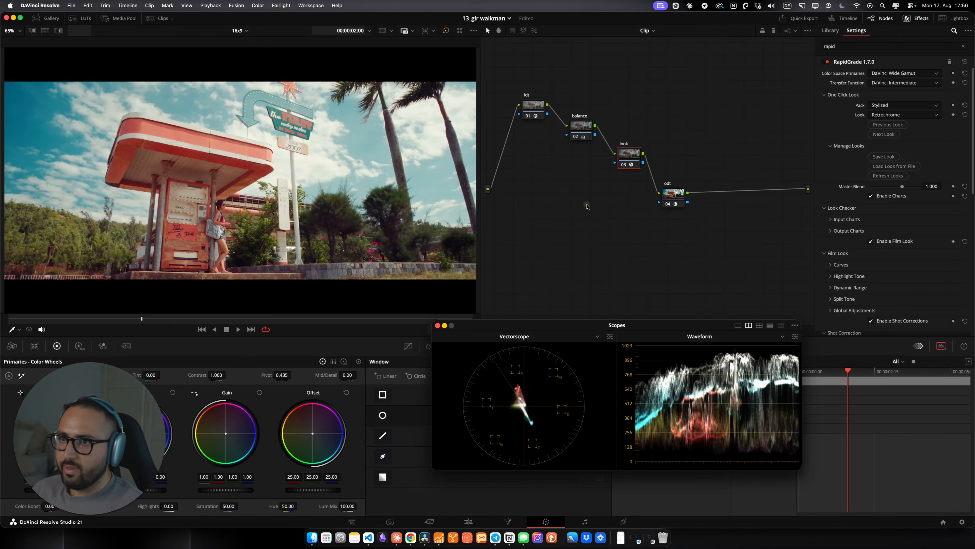
left_click(581, 127)
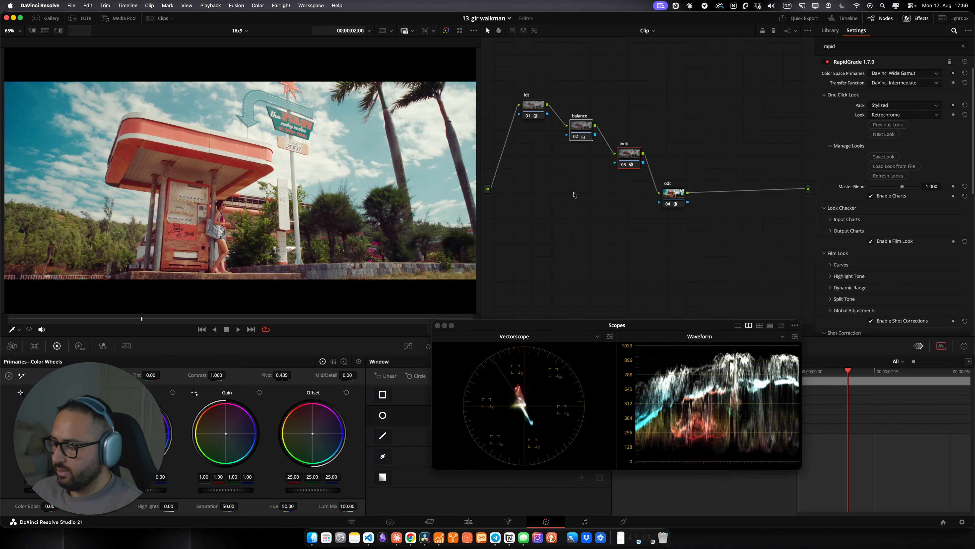
Step: Compare the clip with and without the grade in the full-screen viewer, then return to the node graph
key("super+d")
key("super+d")
key("super+f")
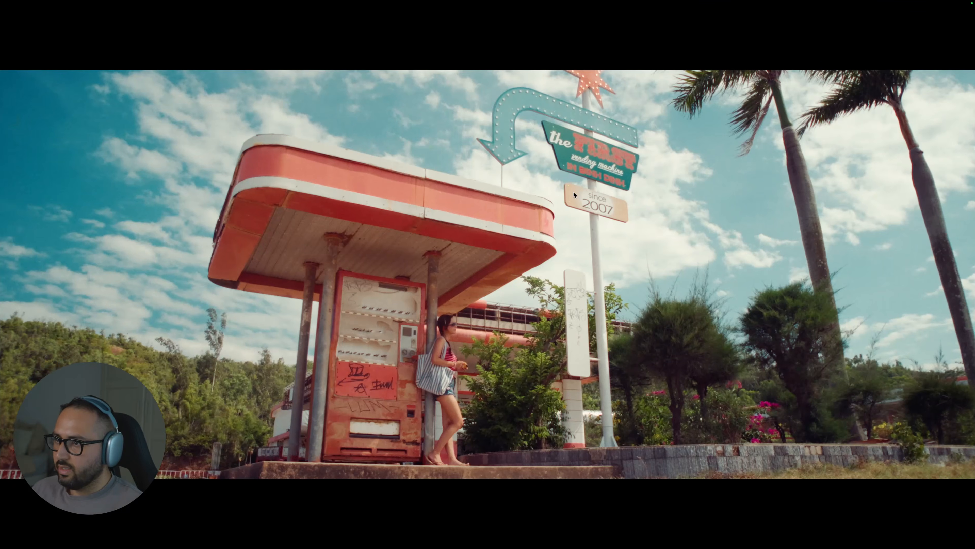
key("super+d")
key("super+d")
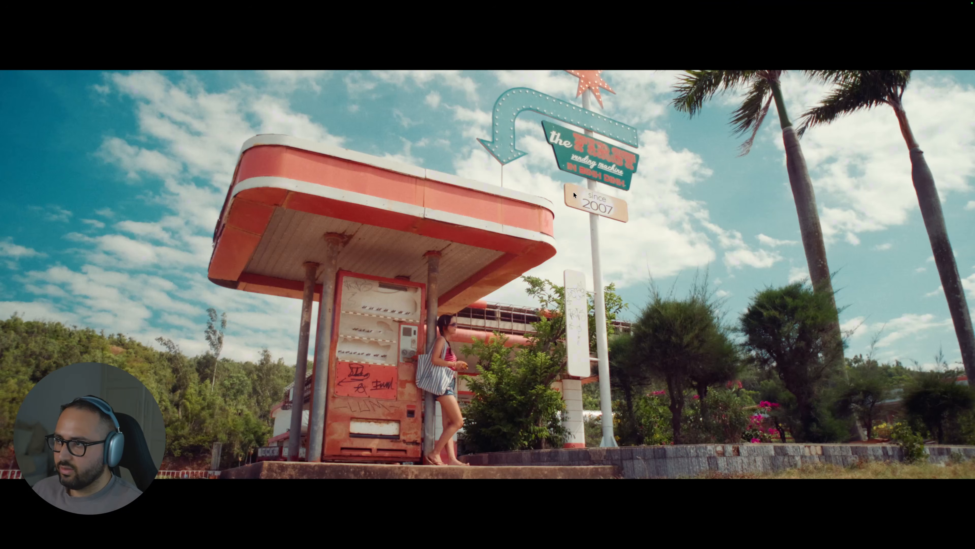
key("super+f")
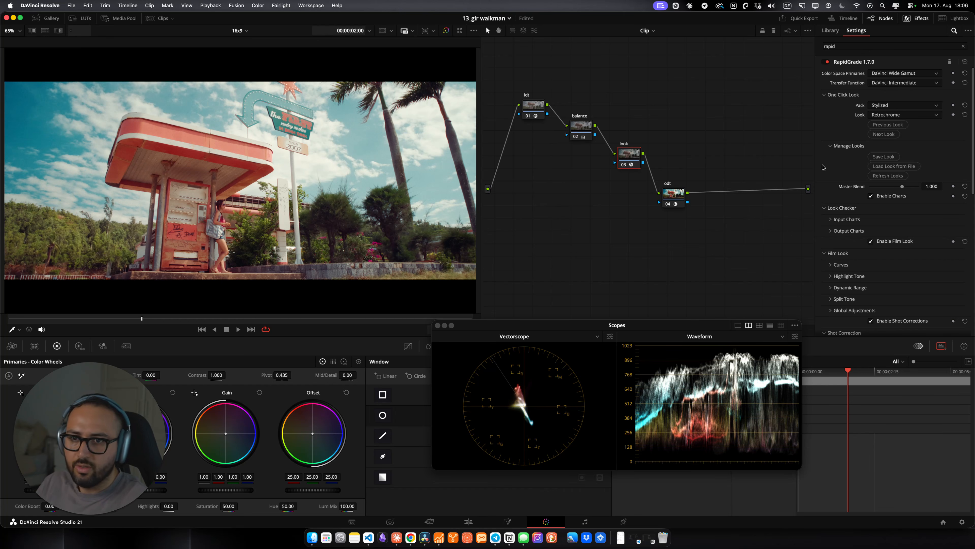
Step: Enable Dynamic Range under RapidGrade's Film Look and set its Highlights to -1.225
scroll(825, 166, "down", 4)
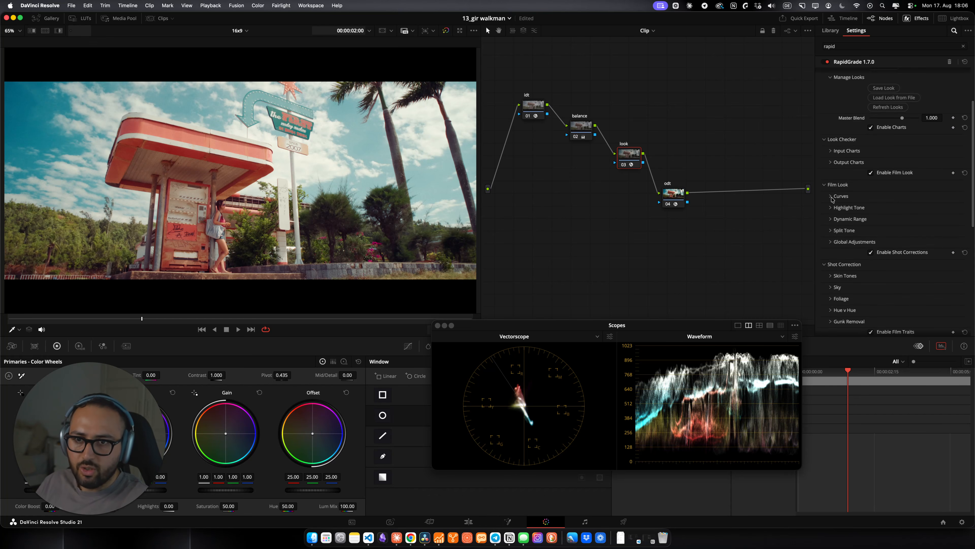
left_click(835, 222)
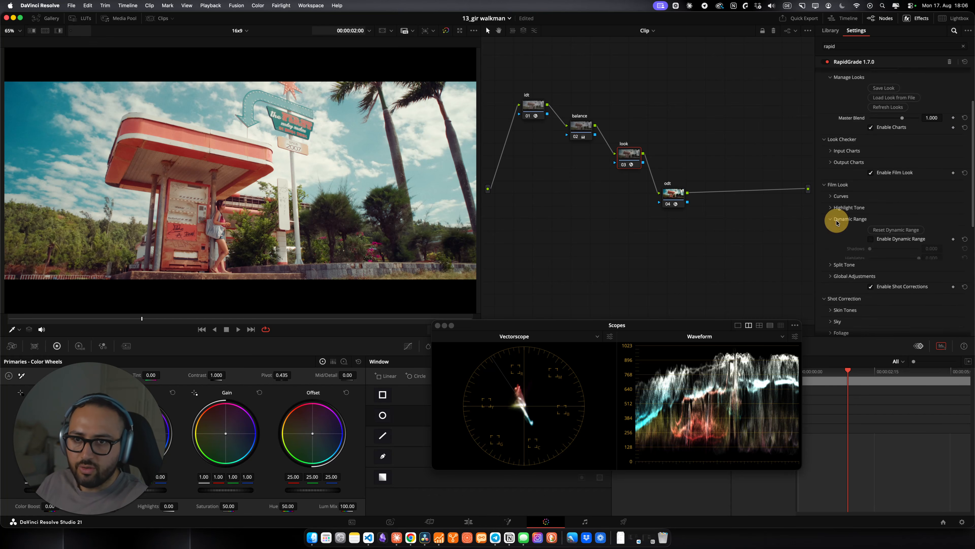
left_click(887, 240)
scroll(922, 231, "down", 3)
left_click_drag(920, 212, 882, 212)
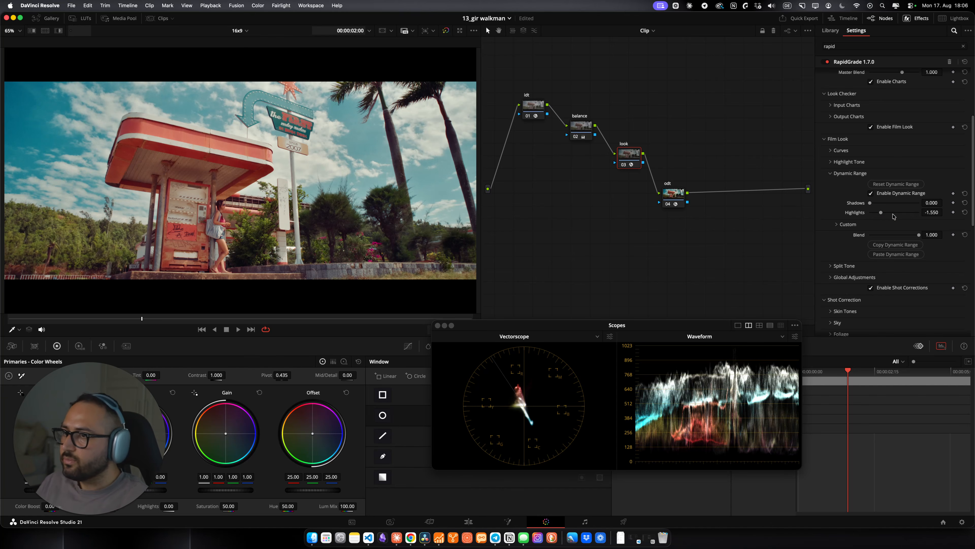
left_click_drag(882, 213, 889, 214)
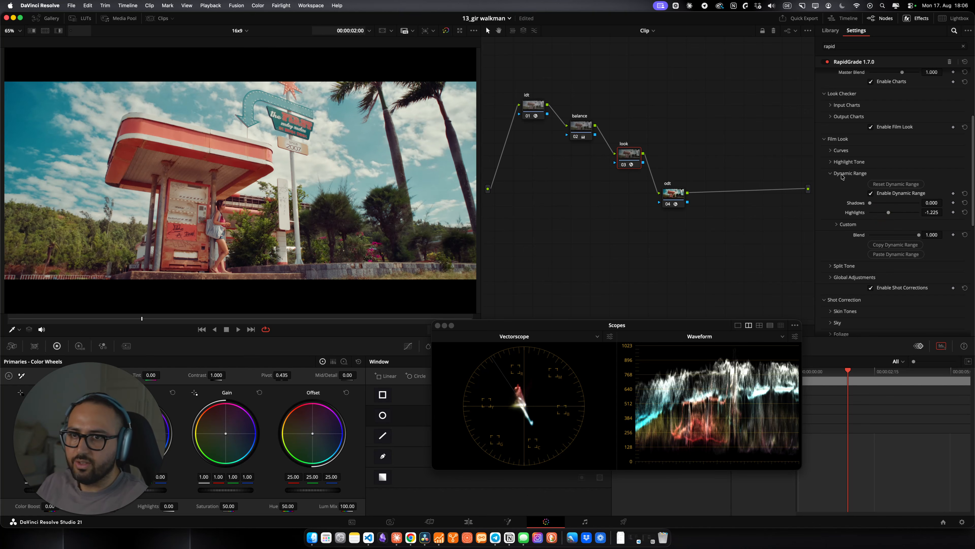
Step: Collapse Dynamic Range, expand Curves and set the Film Look Preset to Fuji 3513 Softer
left_click(842, 174)
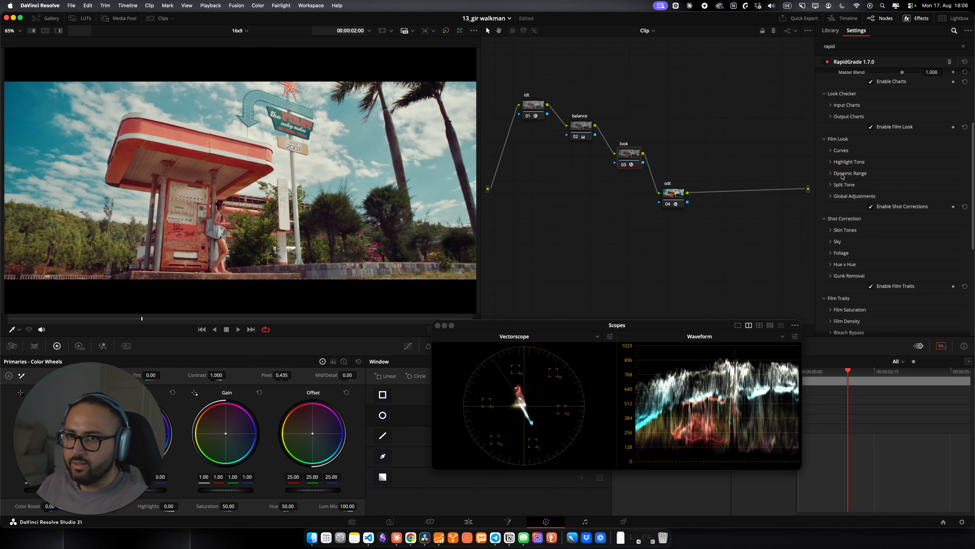
scroll(841, 176, "up", 1)
left_click(845, 173)
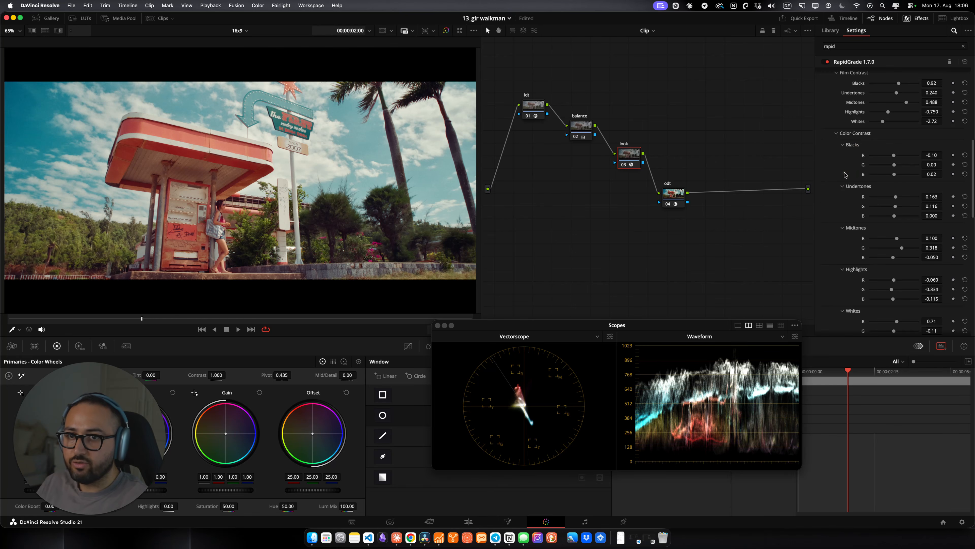
scroll(844, 182, "up", 5)
left_click(907, 167)
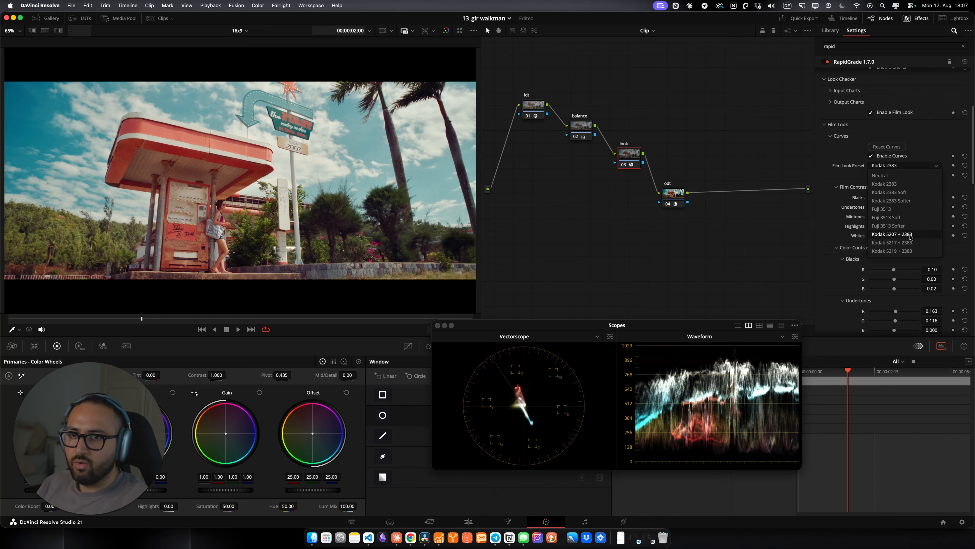
left_click(888, 225)
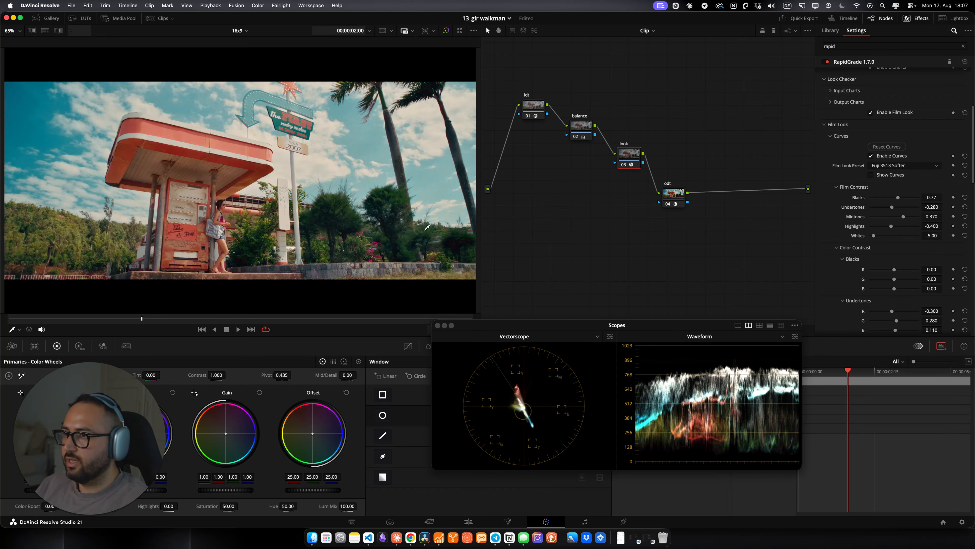
Step: Compare the Kodak 5207 + 2383 and Fuji 3513 Softer curve presets, keeping Kodak 5207 + 2383
left_click(900, 166)
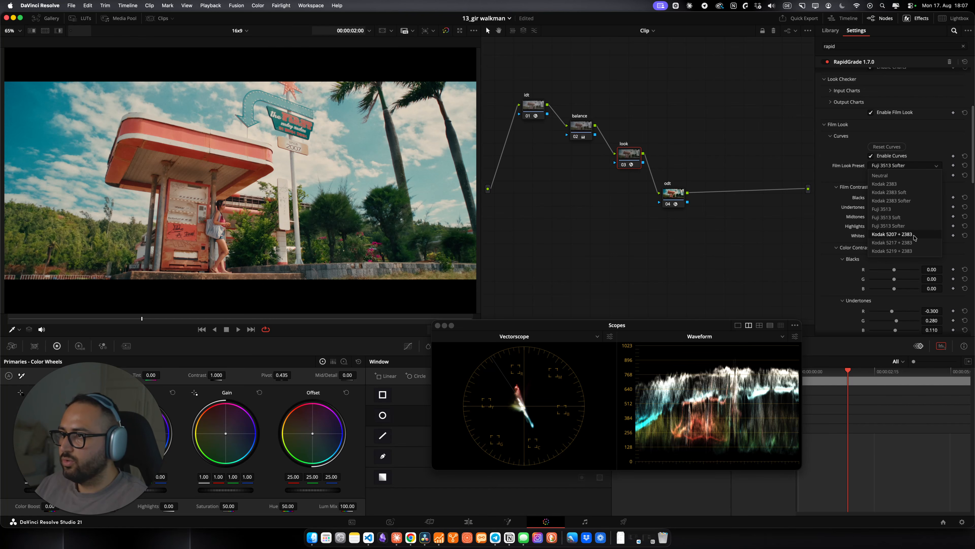
left_click(892, 234)
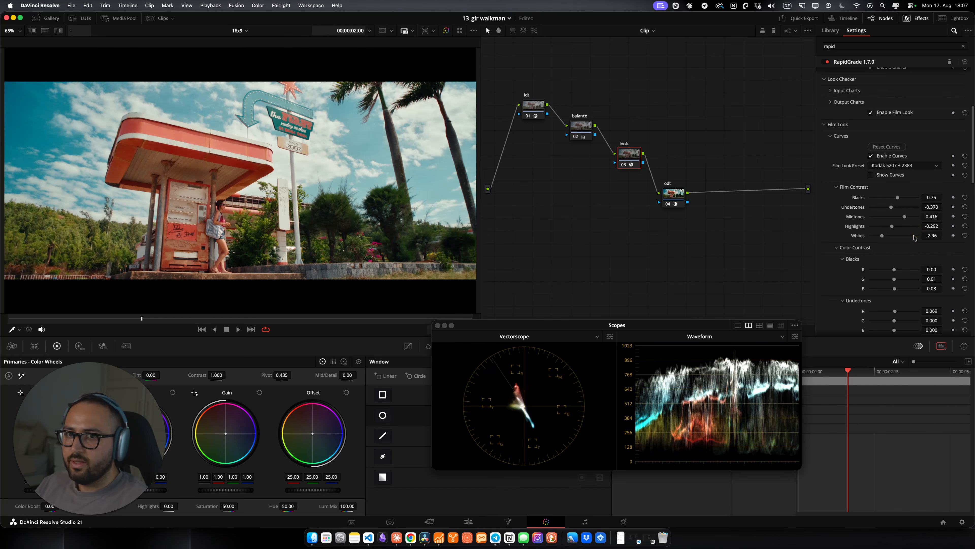
left_click(901, 166)
left_click(897, 229)
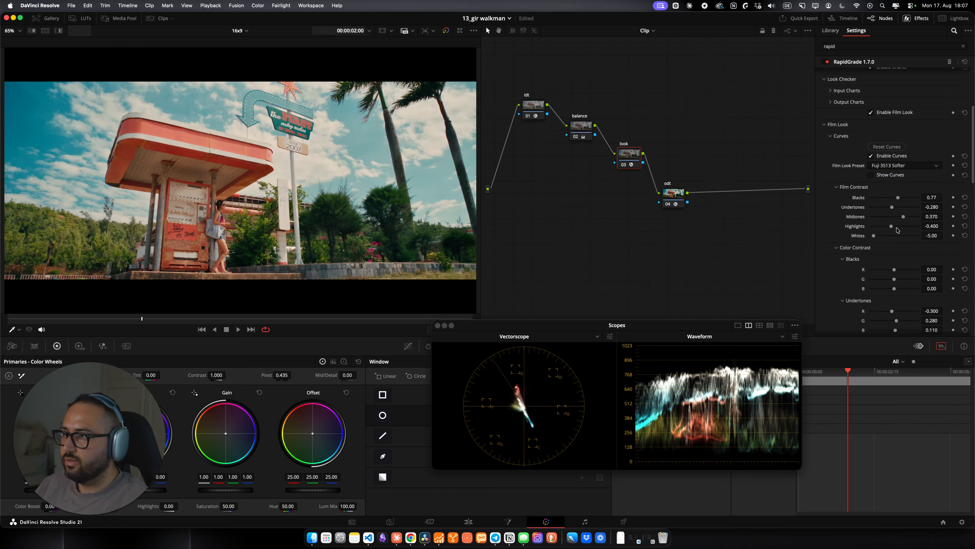
left_click(909, 166)
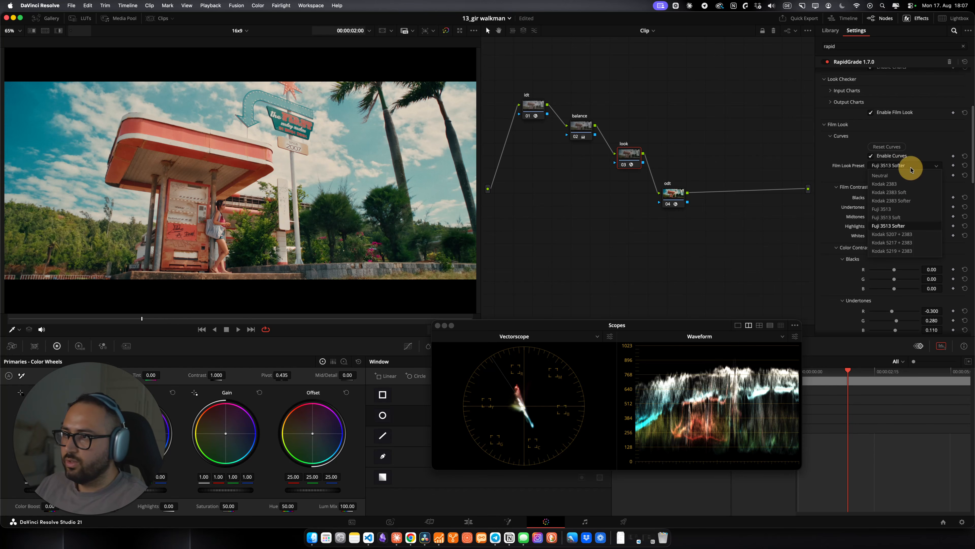
left_click(905, 235)
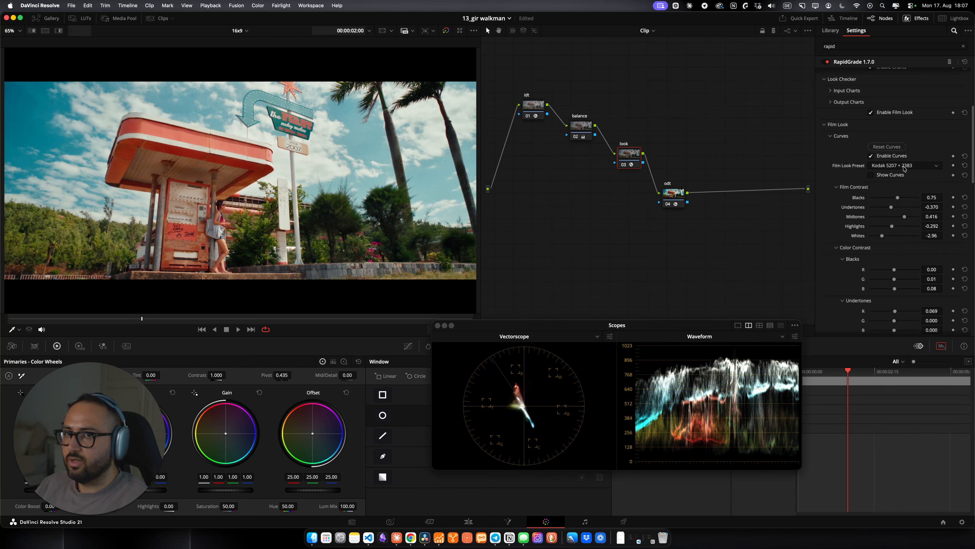
Step: With the curves overlay shown, set Film Contrast Undertones to -0.581 and Midtones to 0.380, then hide the overlay
left_click(893, 175)
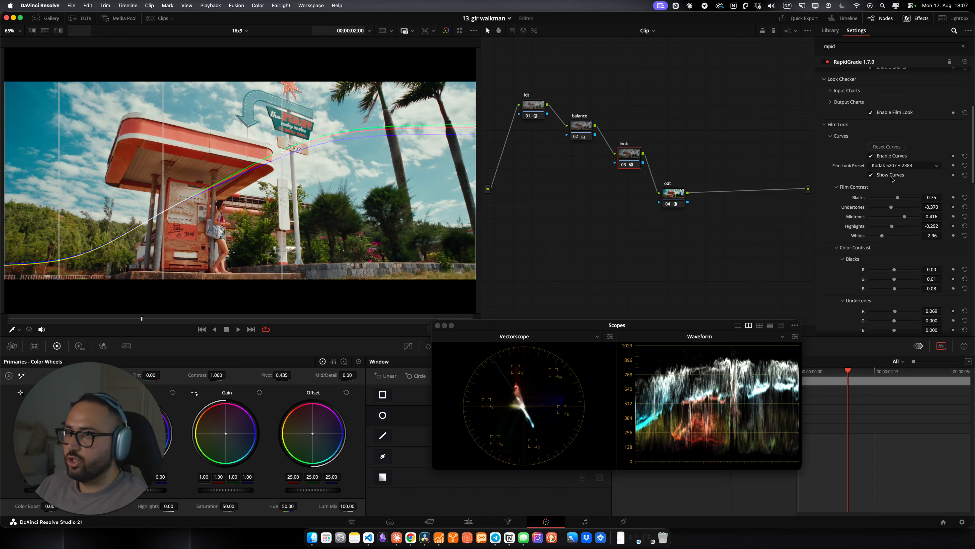
left_click(892, 177)
left_click(878, 180)
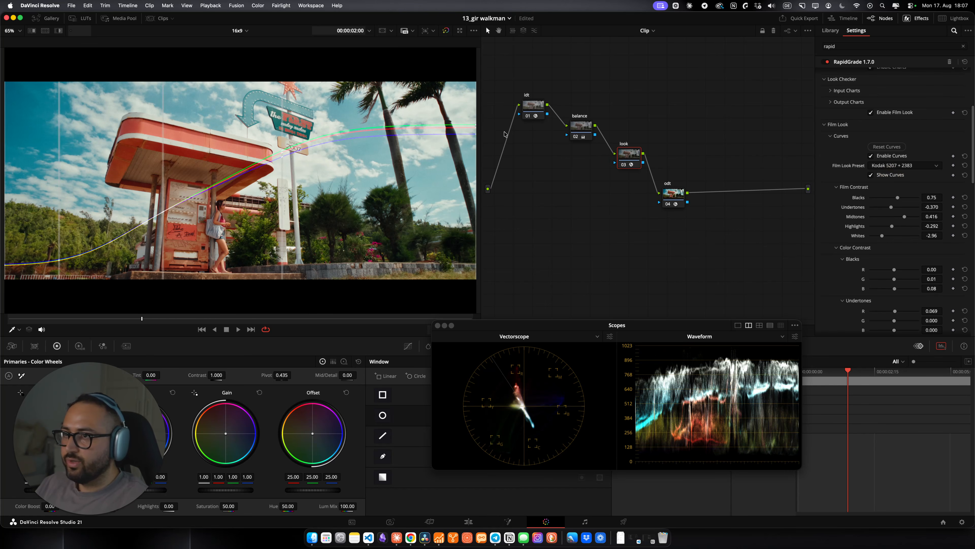
scroll(871, 211, "down", 2)
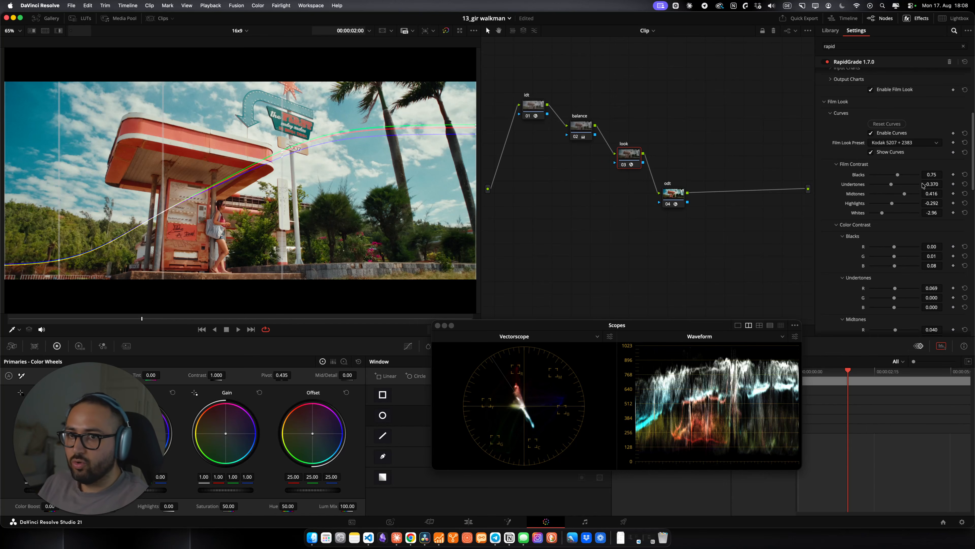
mouse_move(891, 186)
left_mouse_down()
mouse_move(881, 185)
mouse_move(890, 186)
left_mouse_up()
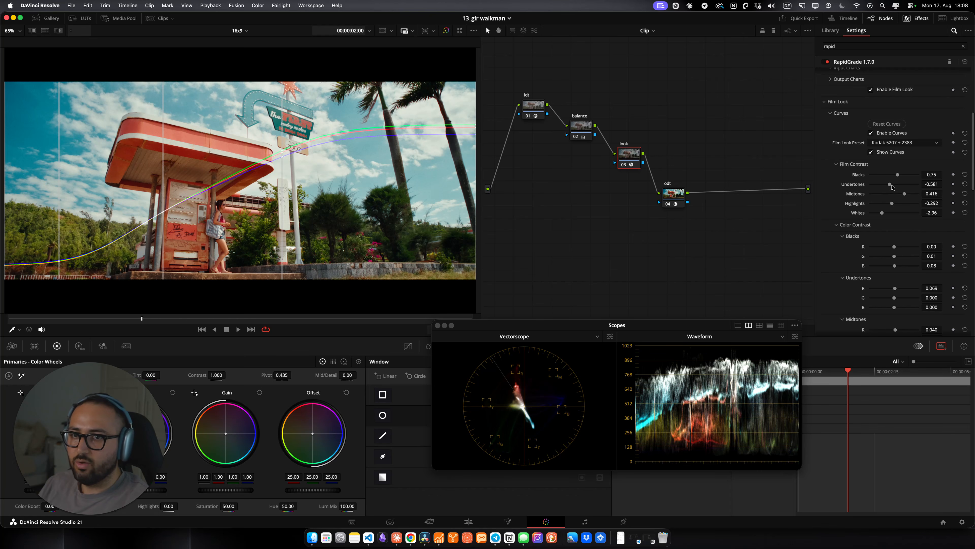
mouse_move(904, 195)
left_mouse_down()
mouse_move(894, 194)
mouse_move(904, 191)
left_mouse_up()
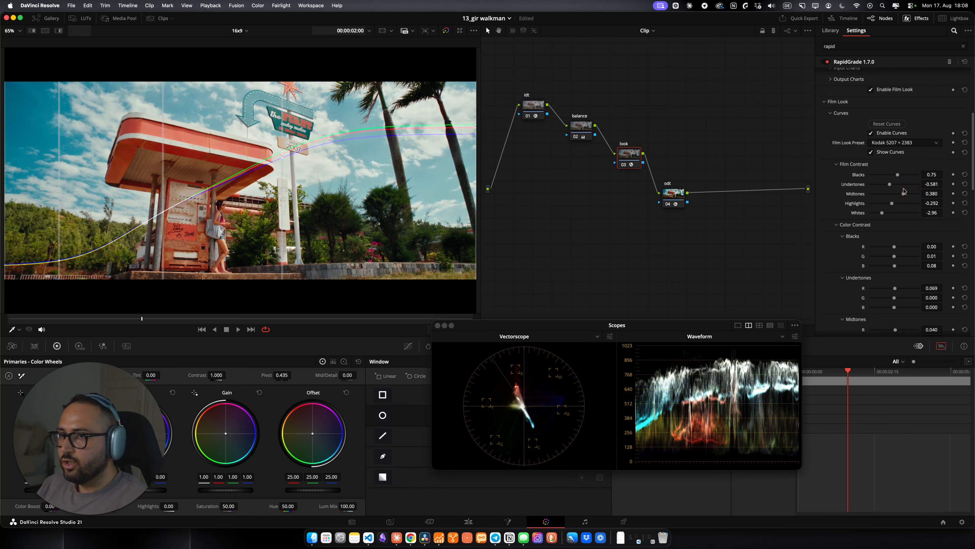
left_click(891, 153)
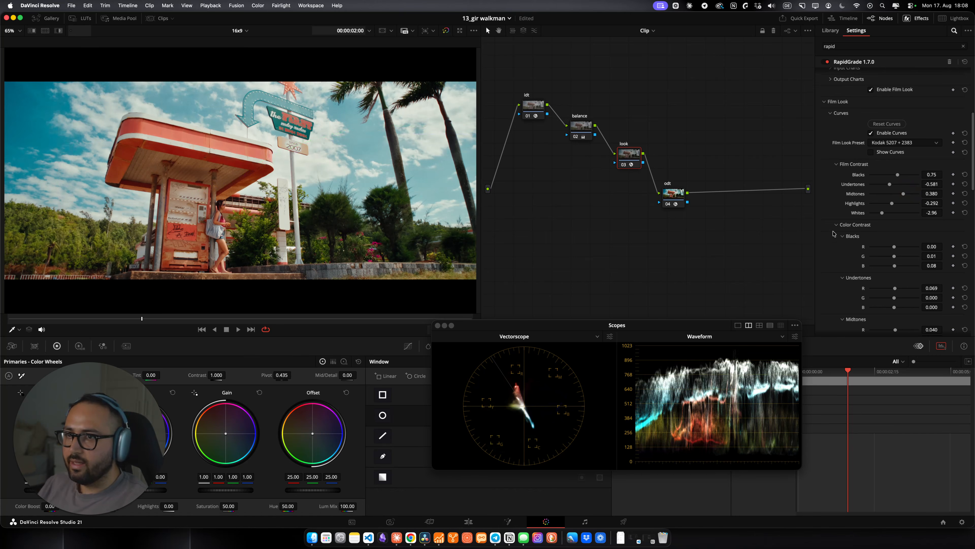
Step: Collapse the Film Look section and browse the Shot Correction and Film Traits groups
scroll(822, 238, "down", 3)
scroll(822, 237, "up", 3)
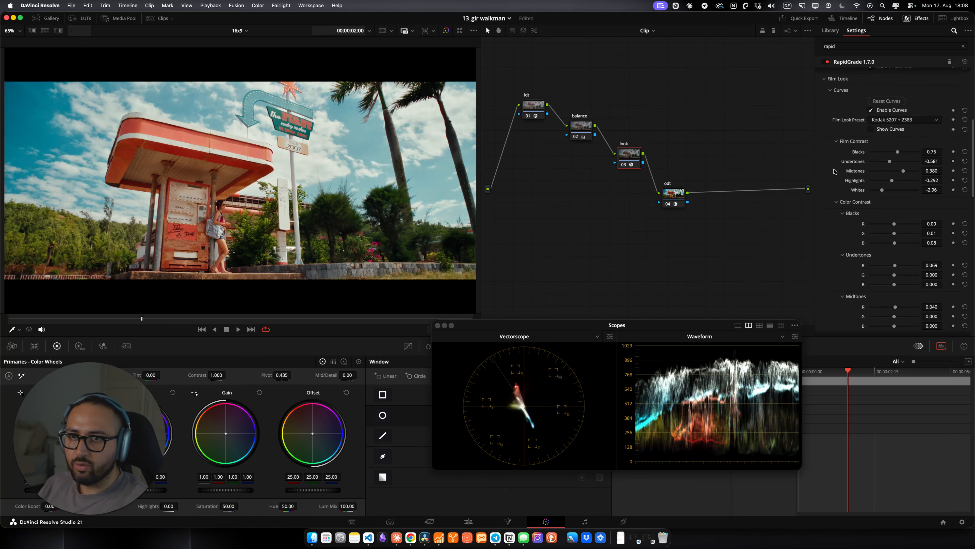
left_click(832, 103)
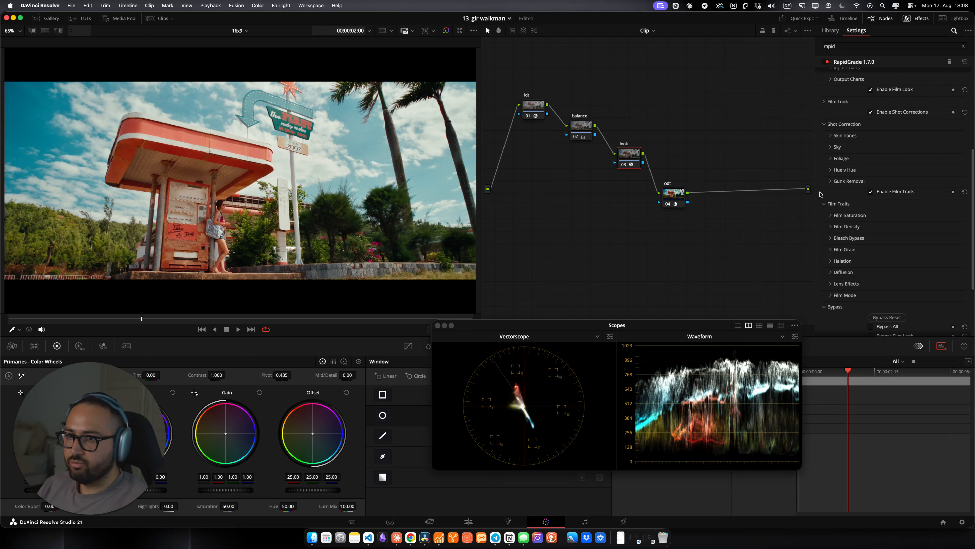
scroll(820, 194, "down", 2)
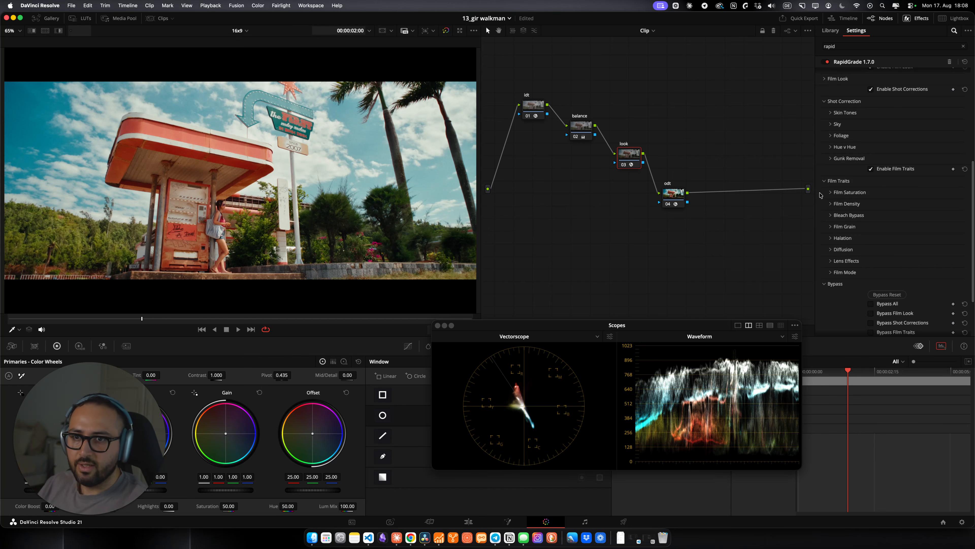
scroll(832, 203, "up", 2)
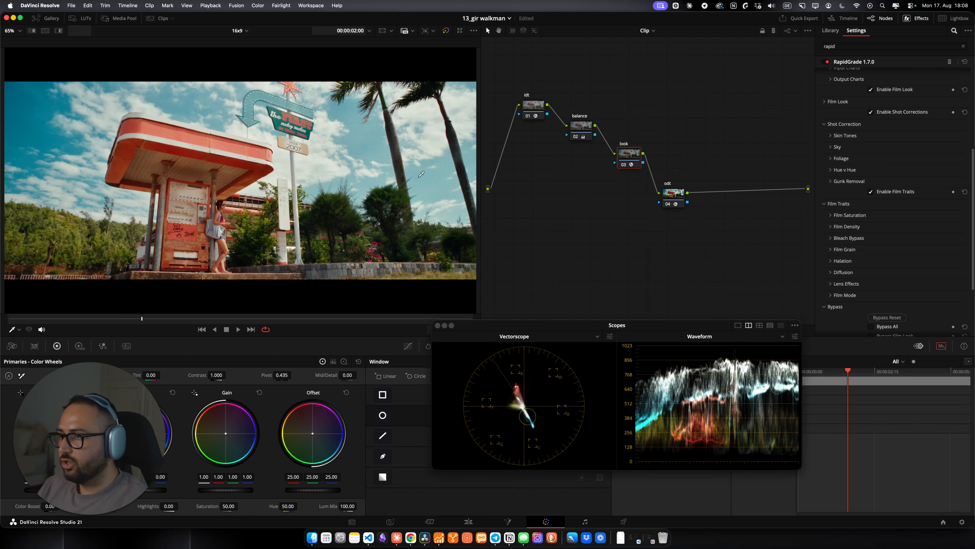
Step: In the Sky shot correction, set Hue to -16.7, Exposure to 0.860 and Sky Depth to 0.310
left_click(837, 147)
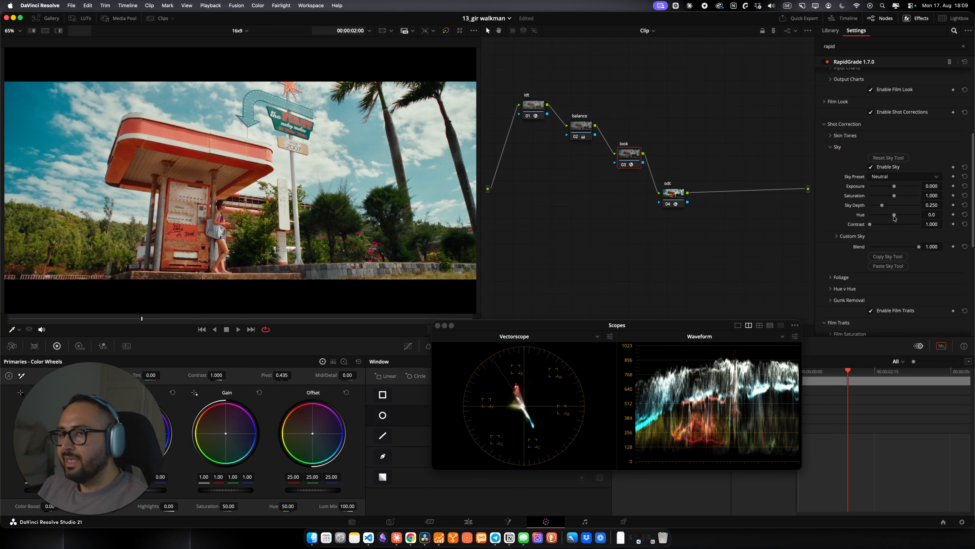
mouse_move(894, 217)
left_mouse_down()
mouse_move(878, 215)
mouse_move(886, 217)
left_mouse_up()
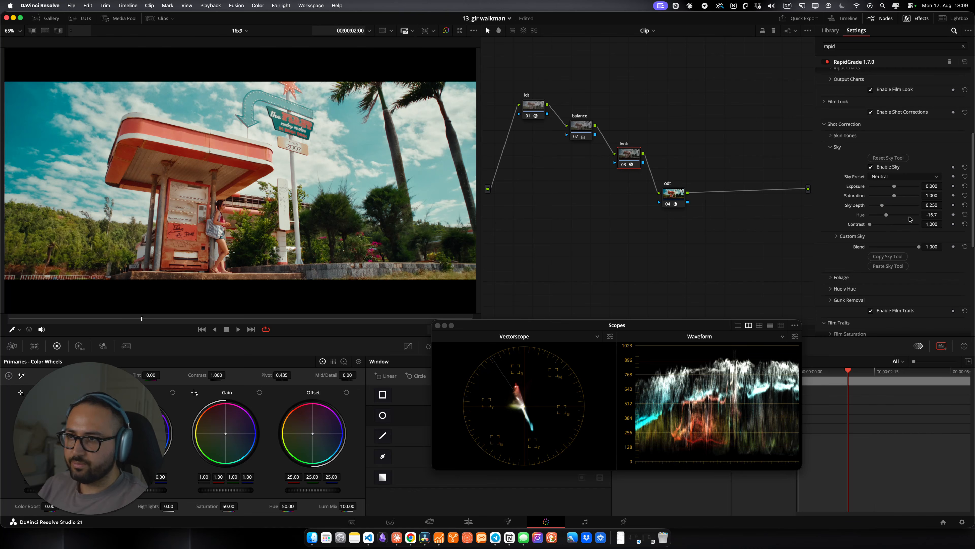
left_click_drag(894, 187, 841, 190)
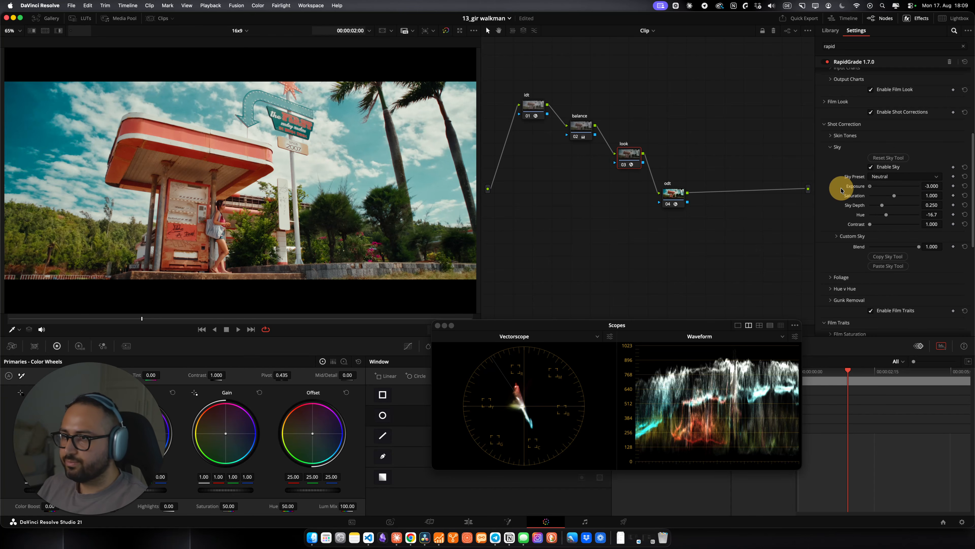
left_click_drag(841, 189, 886, 206)
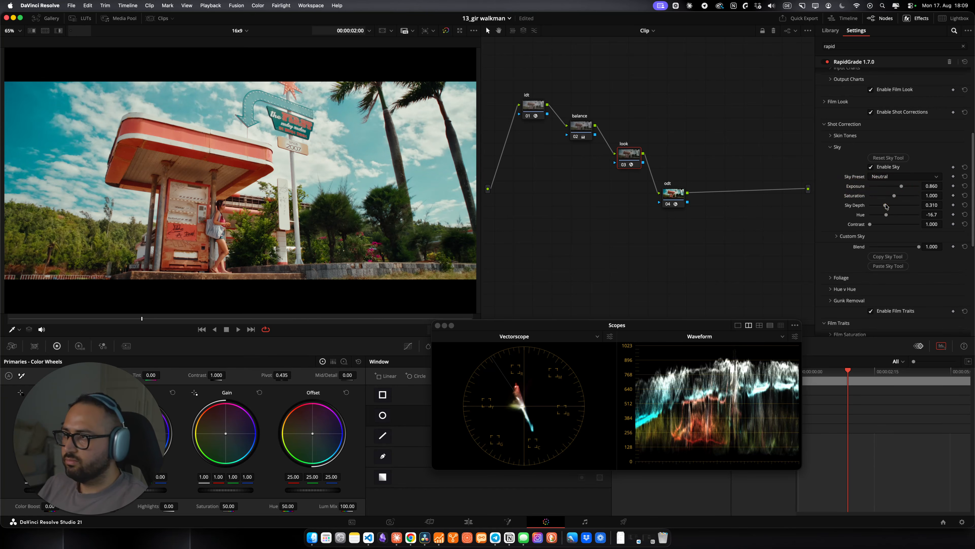
left_click(838, 146)
Step: Preview the graded clip in the full-screen viewer and return to the node graph
scroll(826, 205, "down", 1)
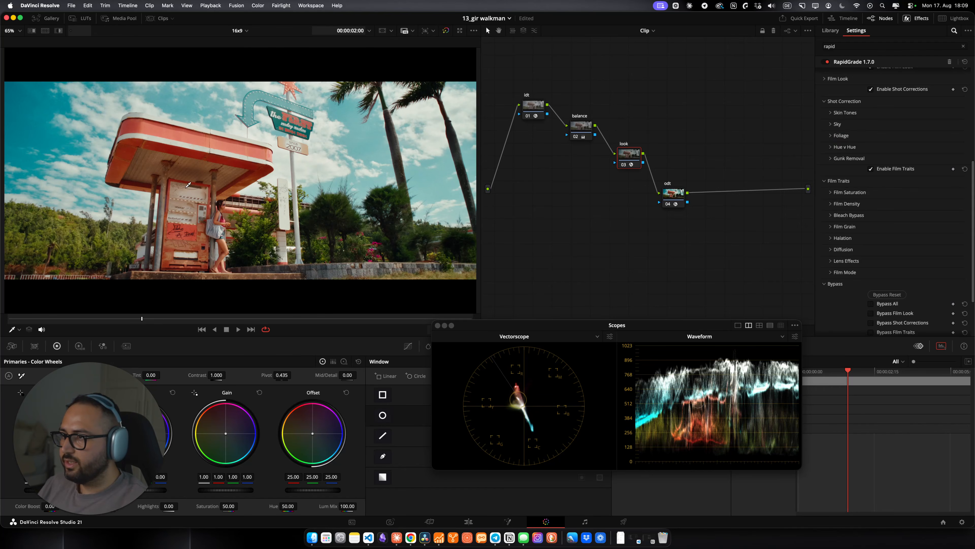
key("super+f")
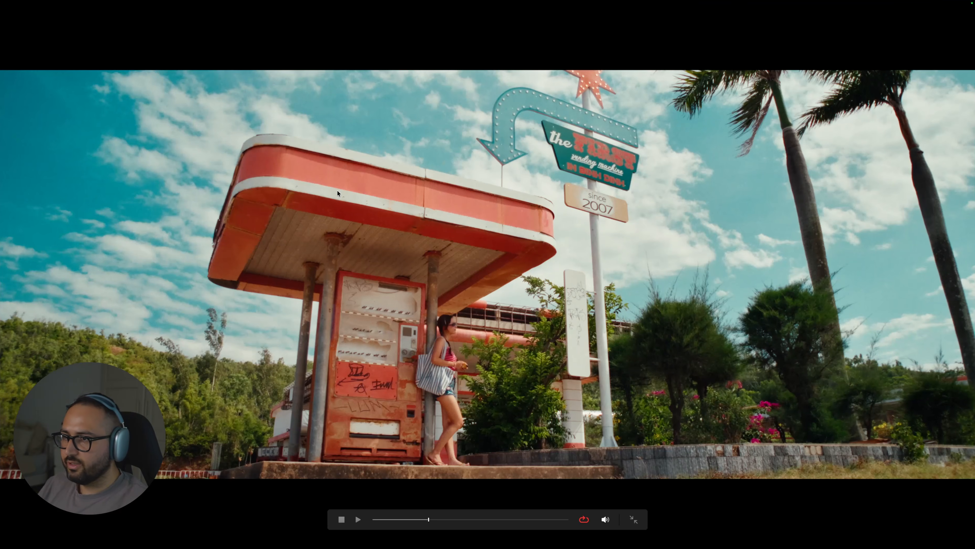
key("super+f")
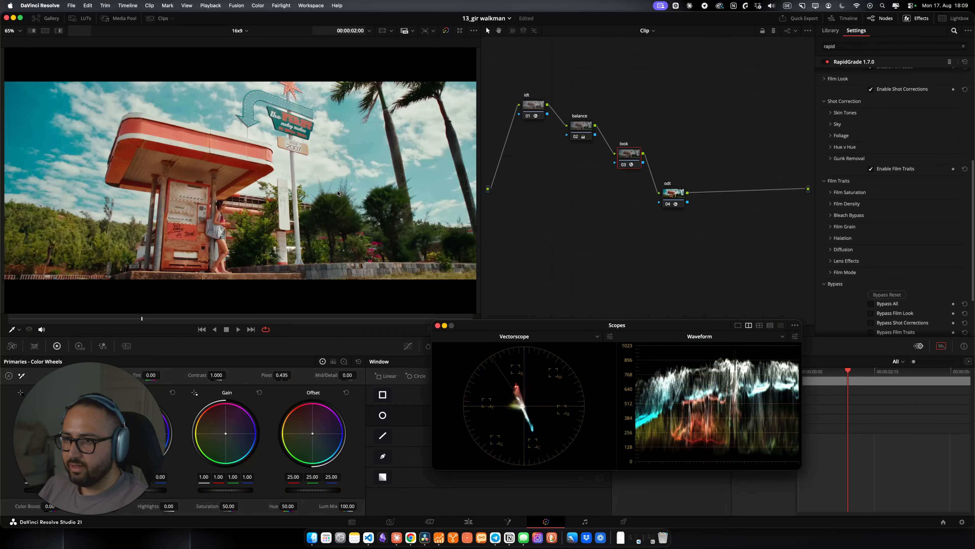
Step: Expand Film Density and set Global Density to 0.453 and Red Density to 1.174
left_click(846, 204)
scroll(882, 218, "down", 1)
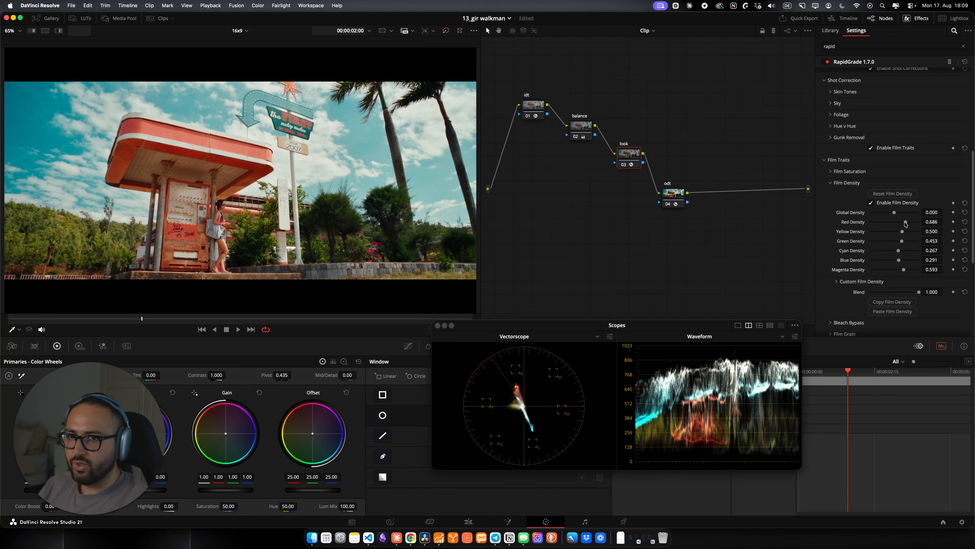
mouse_move(906, 224)
left_mouse_down()
mouse_move(941, 220)
mouse_move(902, 212)
left_mouse_up()
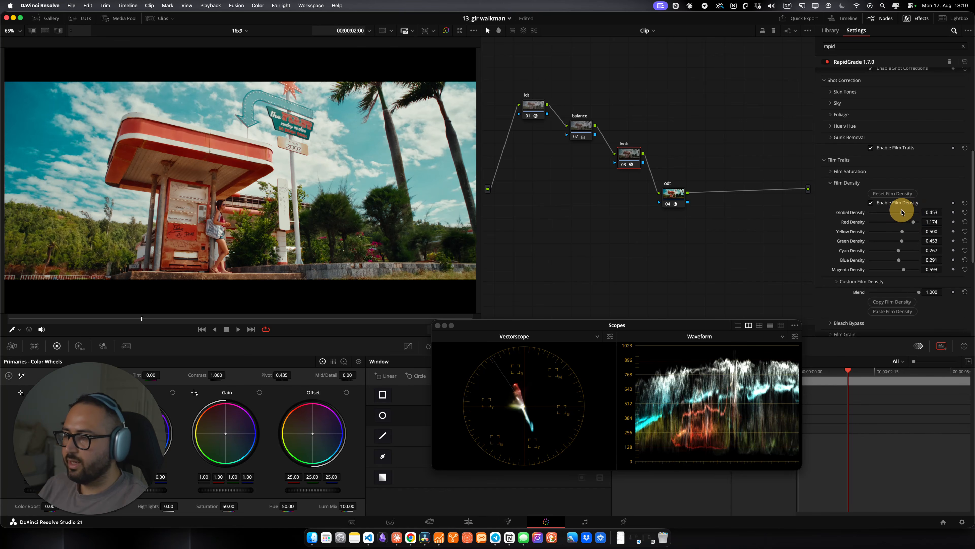
Step: Toggle Film Density off and on to compare its effect, then collapse the Film Density section
left_click(885, 204)
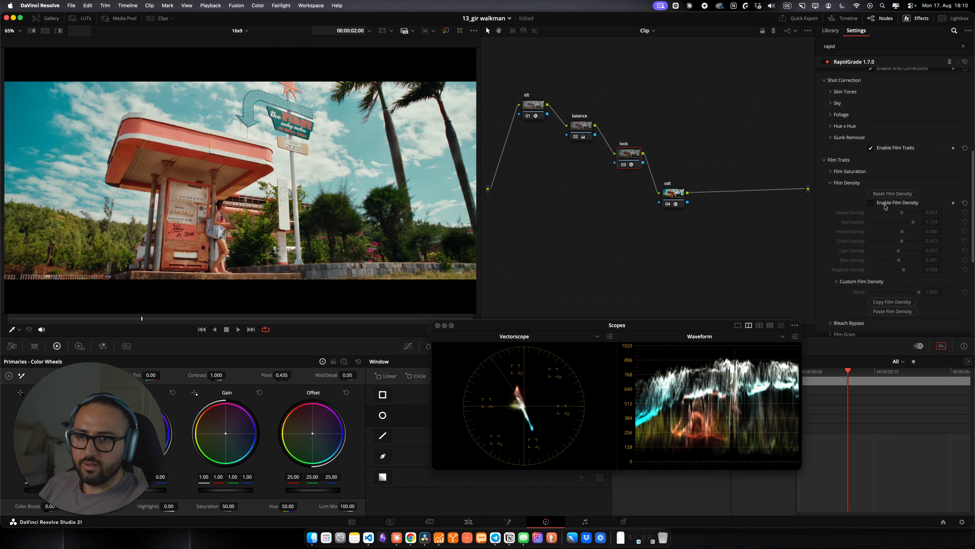
left_click(886, 204)
left_click(886, 206)
left_click(887, 206)
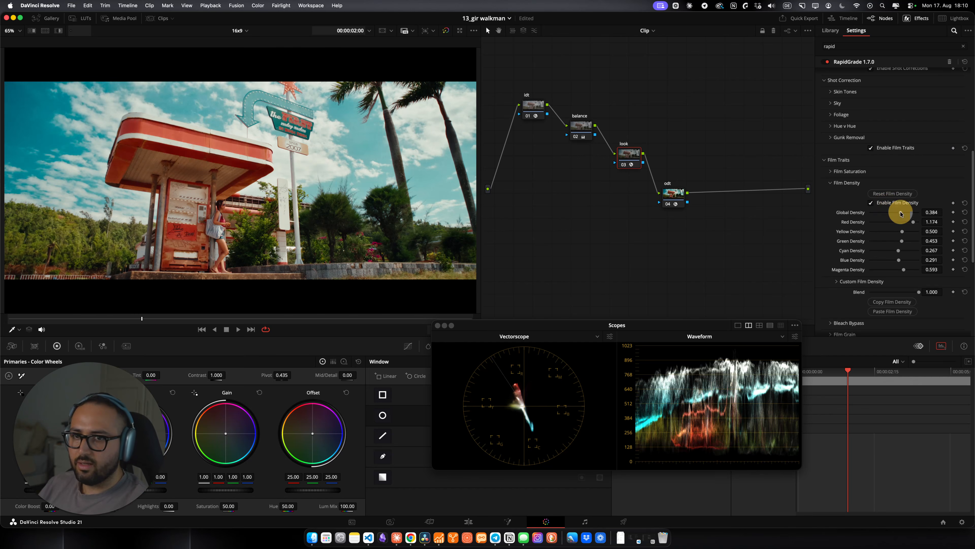
left_click(845, 182)
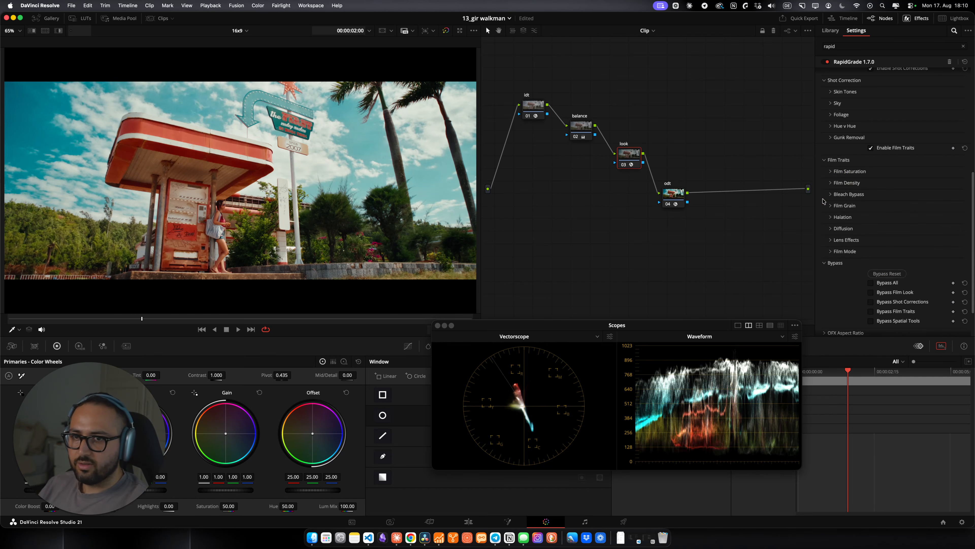
Step: Expand Halation, zoom into the viewer and toggle Halation off and on to inspect its effect
left_click(838, 218)
scroll(248, 239, "up", 6)
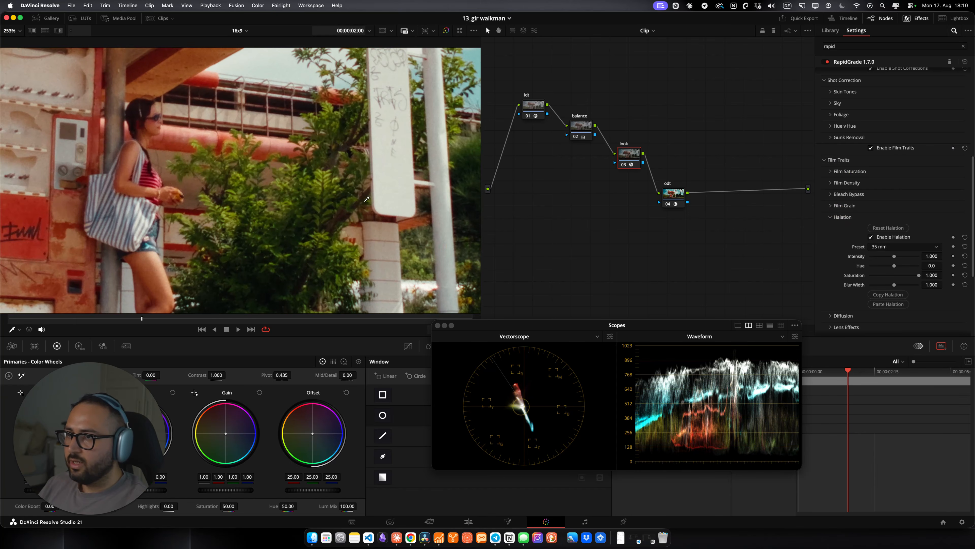
left_click_drag(388, 187, 310, 214)
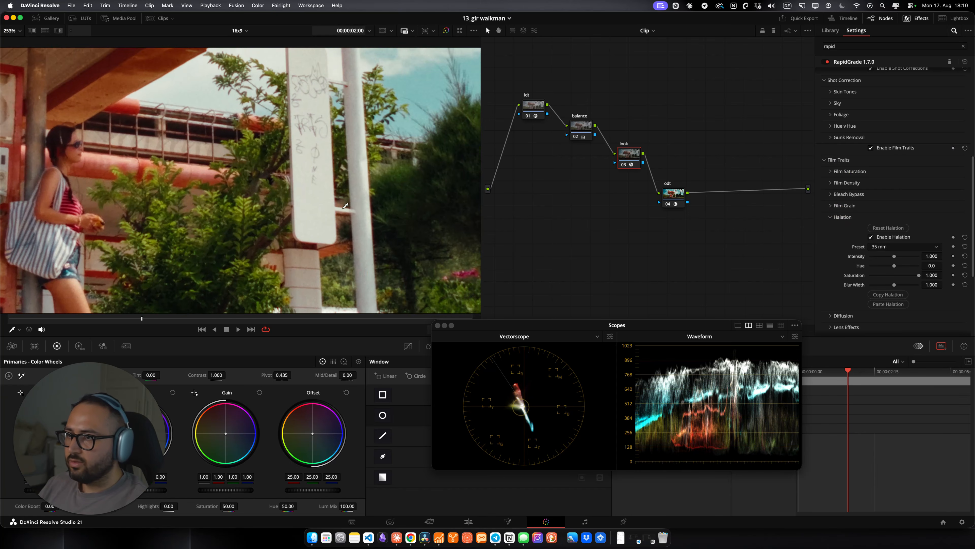
left_click(871, 237)
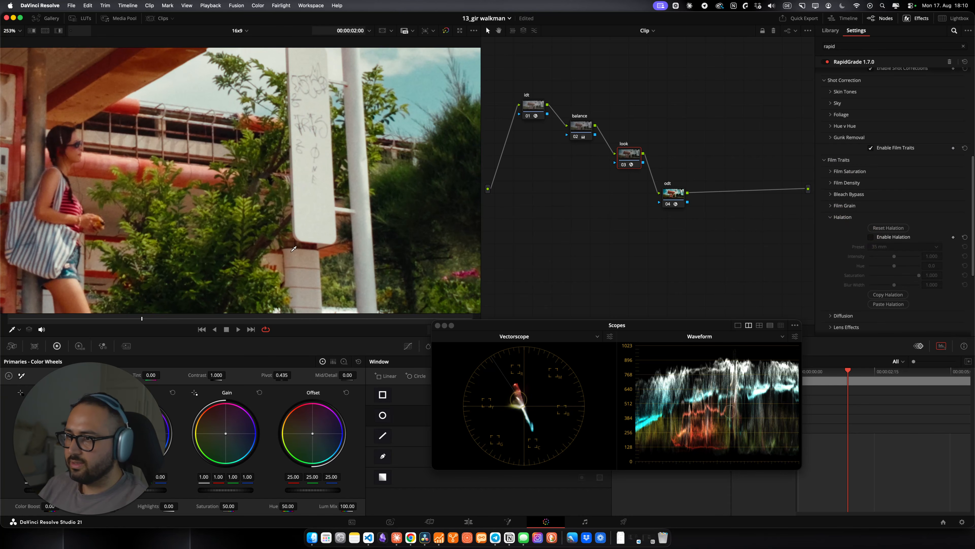
scroll(309, 245, "up", 5)
scroll(309, 245, "up", 3)
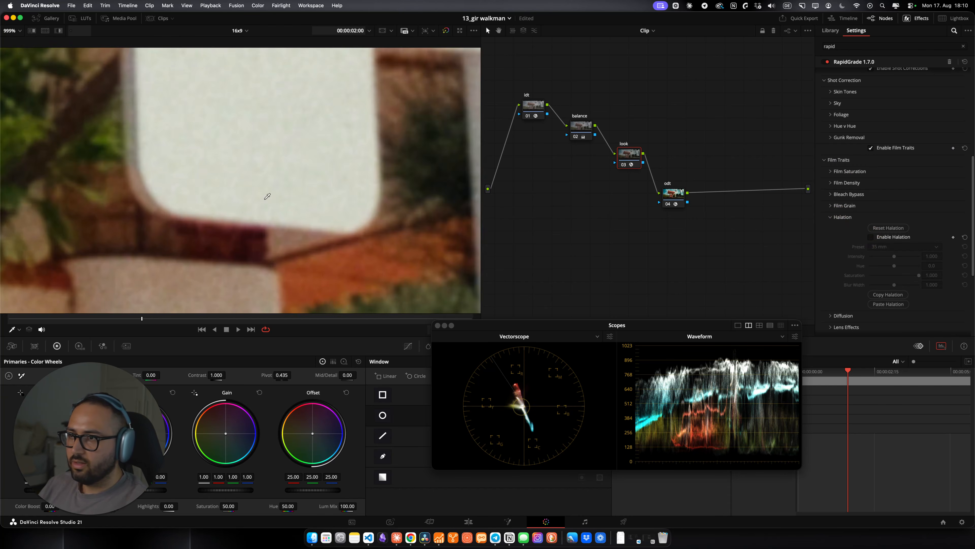
left_click(878, 238)
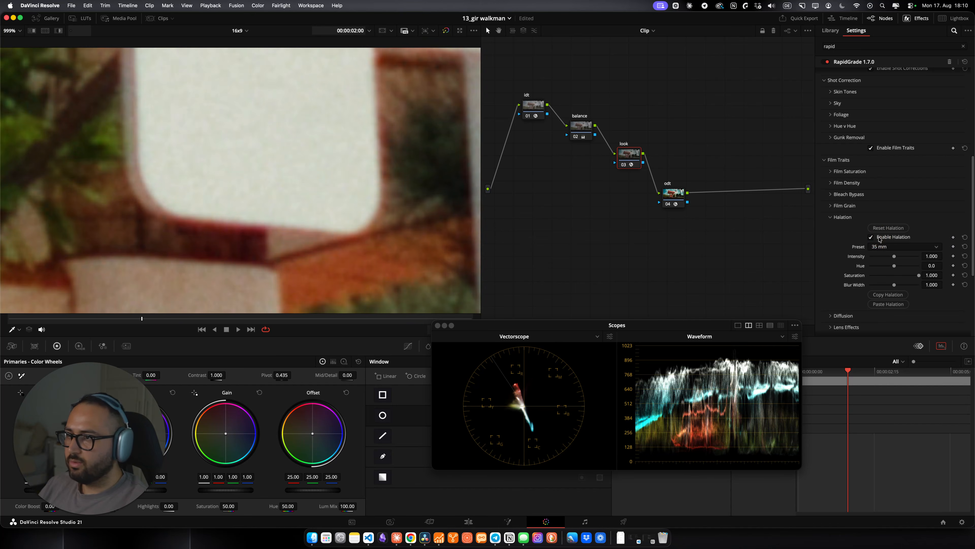
Step: Set the Halation preset to Super 35, toggle Halation off and on to compare, and fit the viewer
left_click(891, 248)
left_click(890, 279)
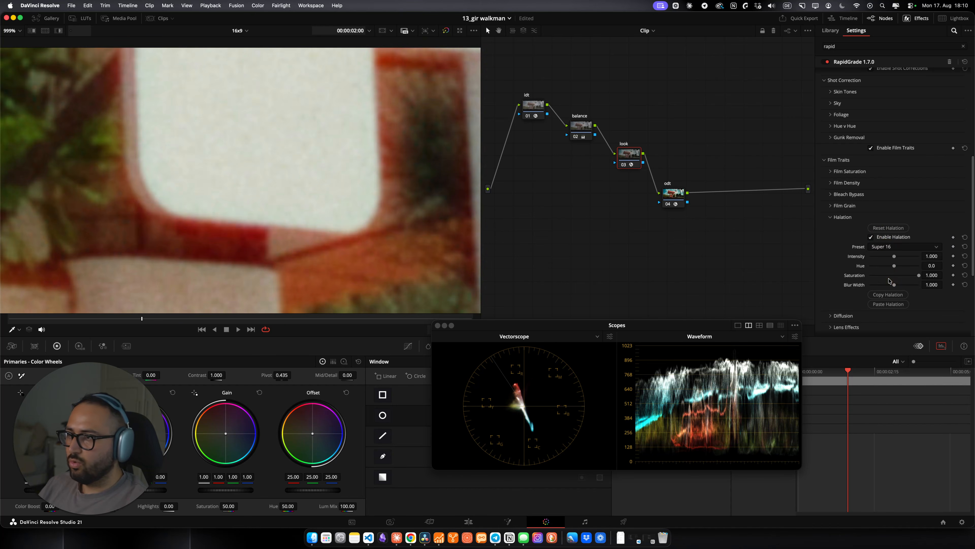
left_click(881, 247)
left_click(886, 283)
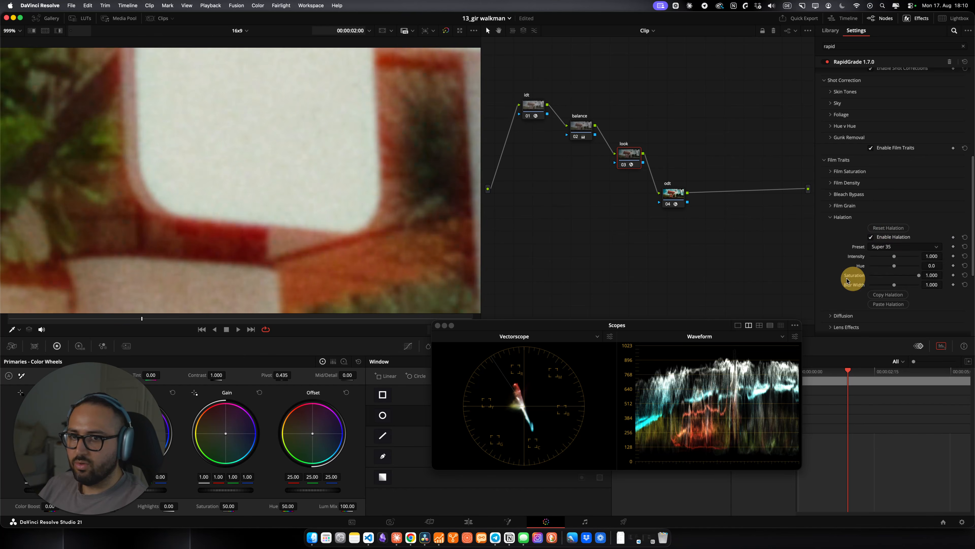
left_click(895, 238)
left_click(895, 239)
key("shift+z")
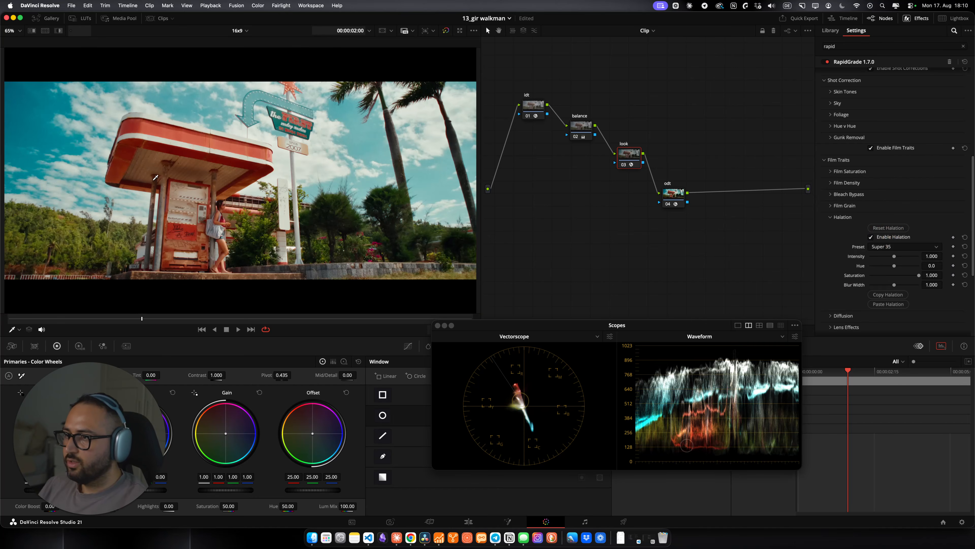
Step: Collapse Halation, expand Diffusion, try the Fog preset at Strength 2, then choose the Hollywood Black Magic preset
scroll(837, 261, "down", 5)
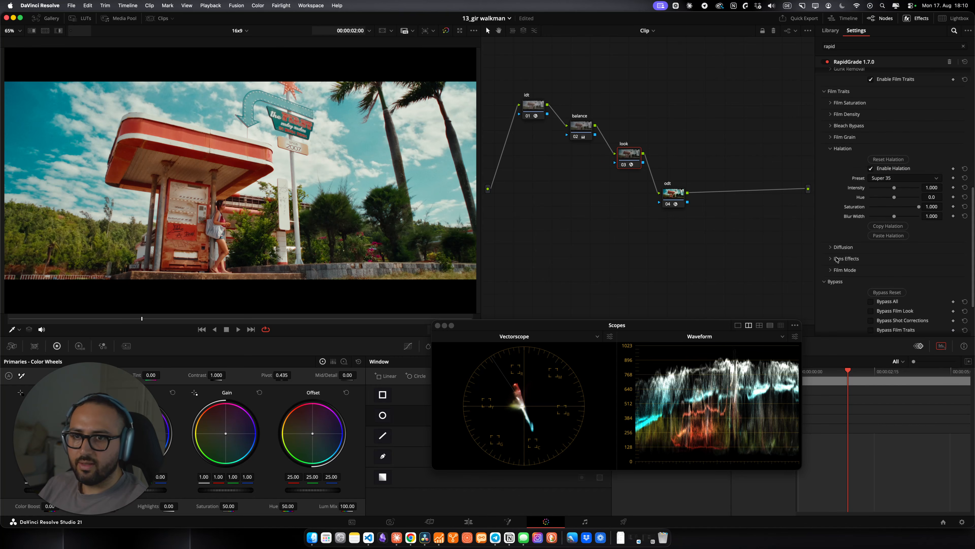
left_click(842, 150)
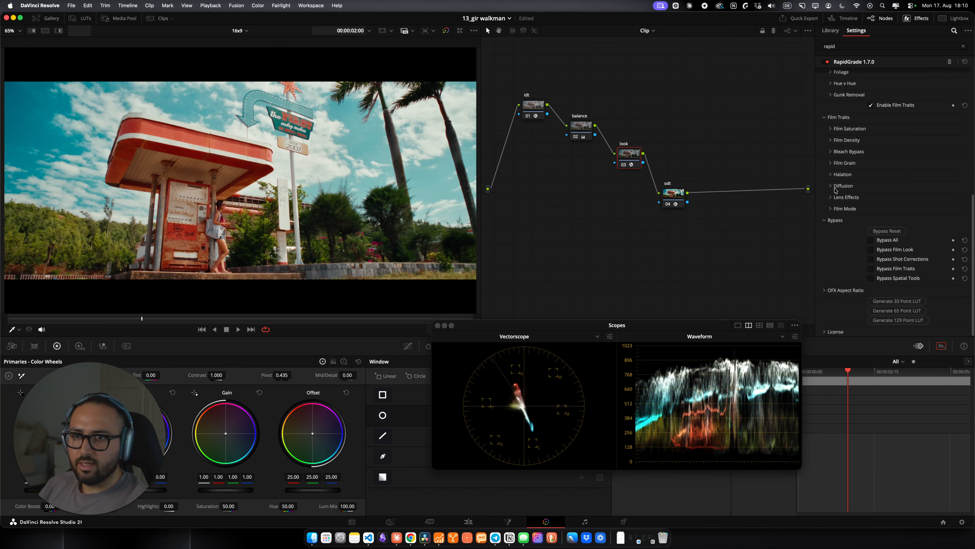
left_click(836, 188)
left_click(885, 215)
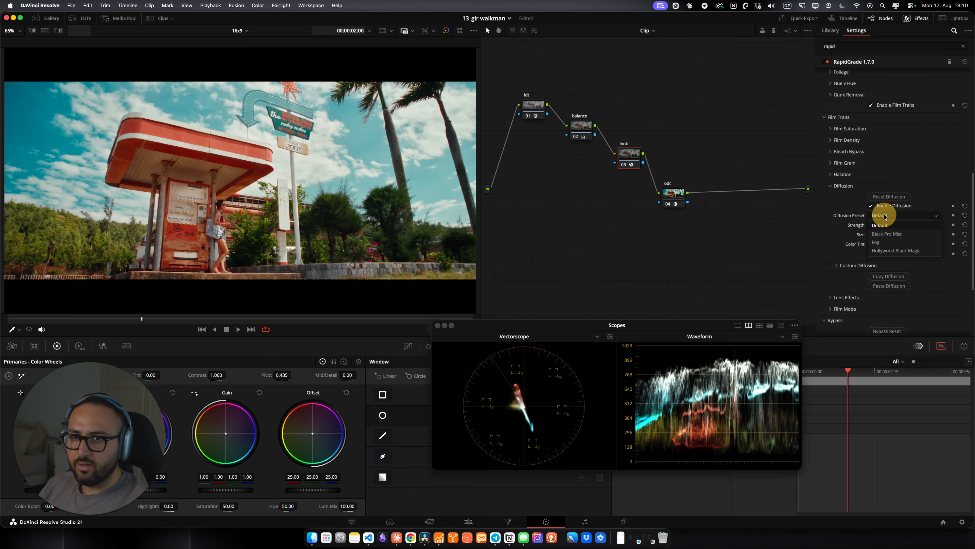
left_click(897, 243)
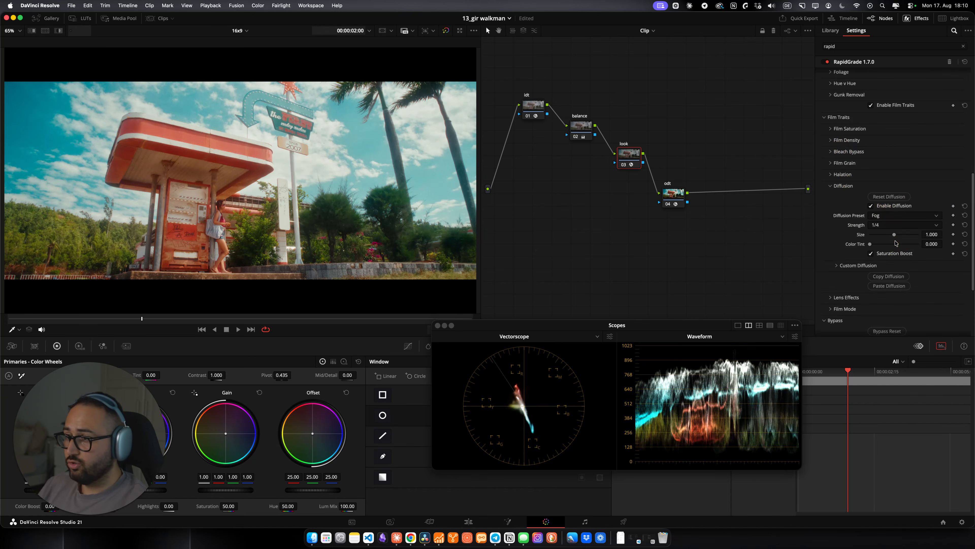
left_click(890, 225)
left_click(886, 246)
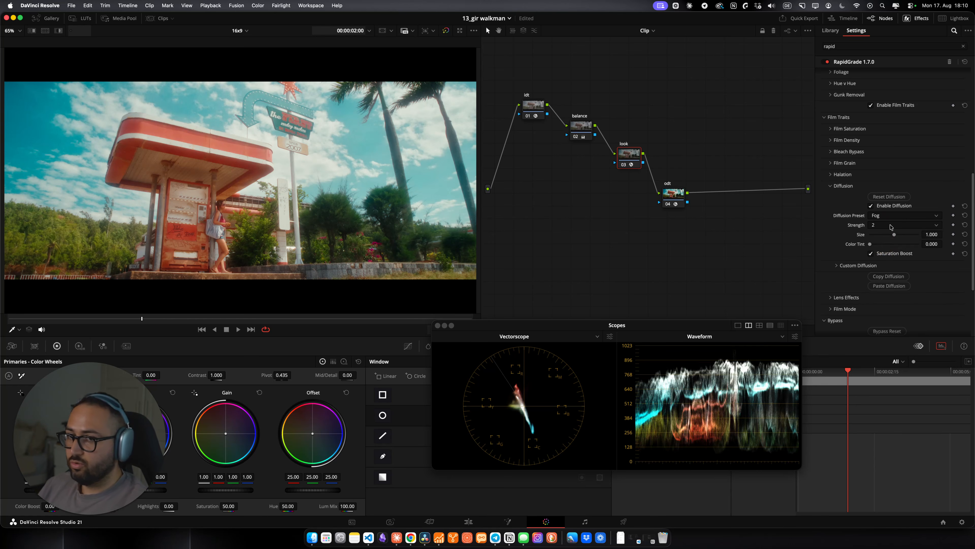
left_click(890, 216)
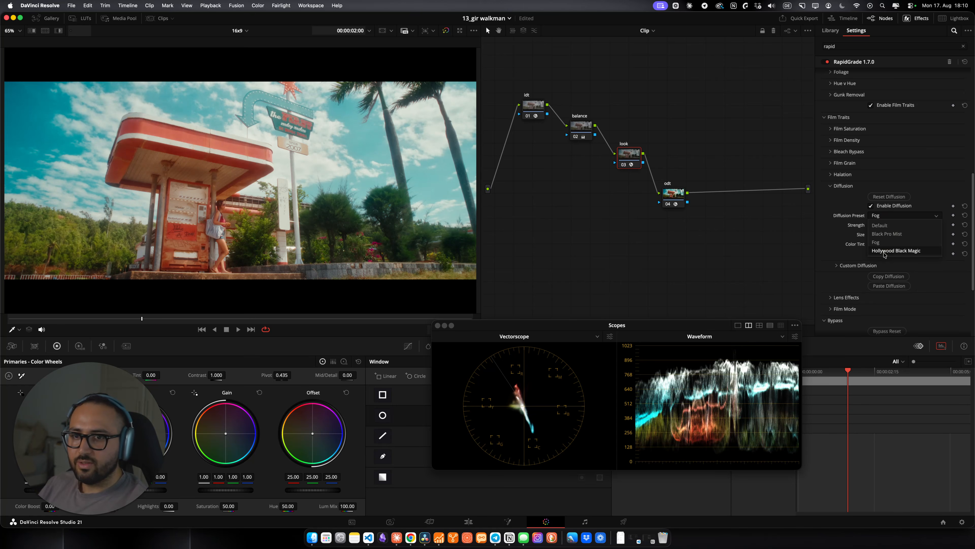
left_click(884, 252)
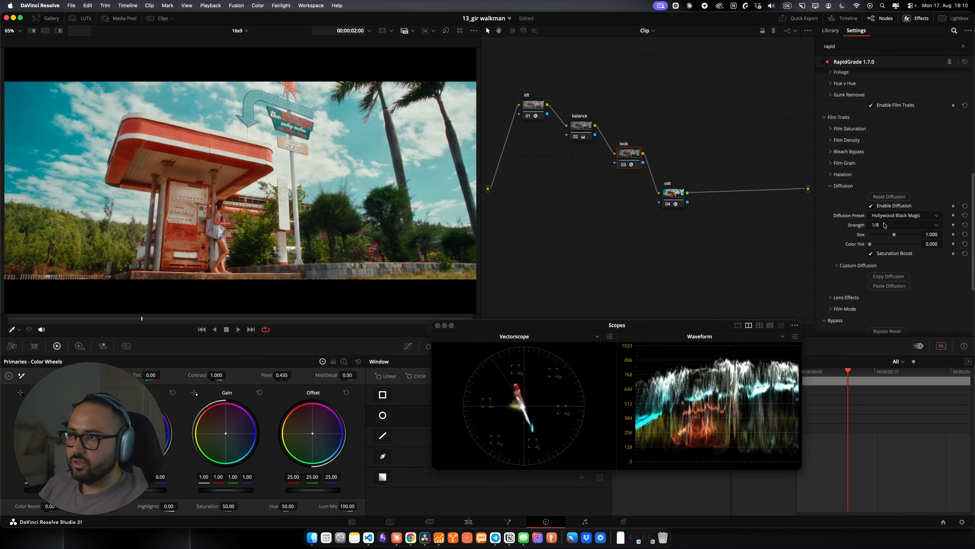
Step: Toggle Diffusion off and on to compare, then collapse the Diffusion section
left_click(883, 207)
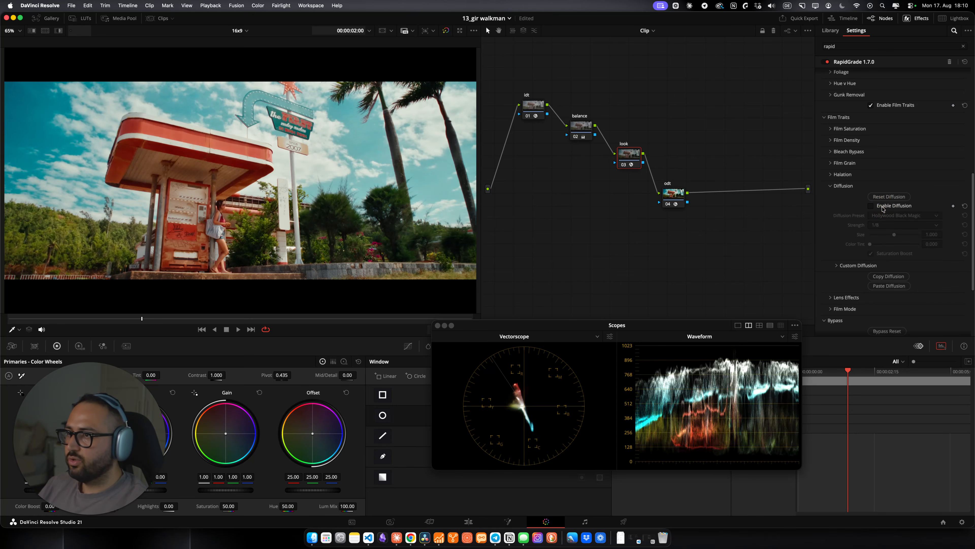
left_click(884, 207)
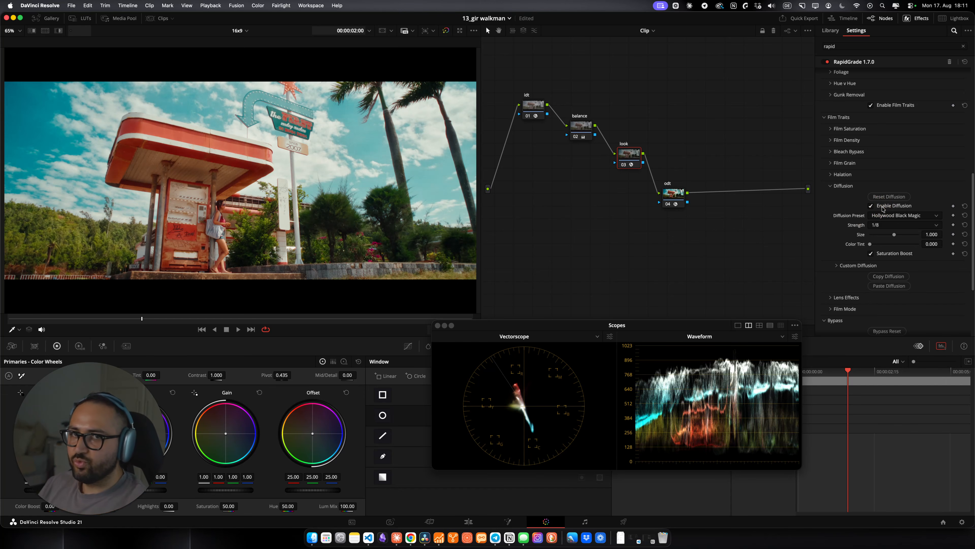
left_click(844, 186)
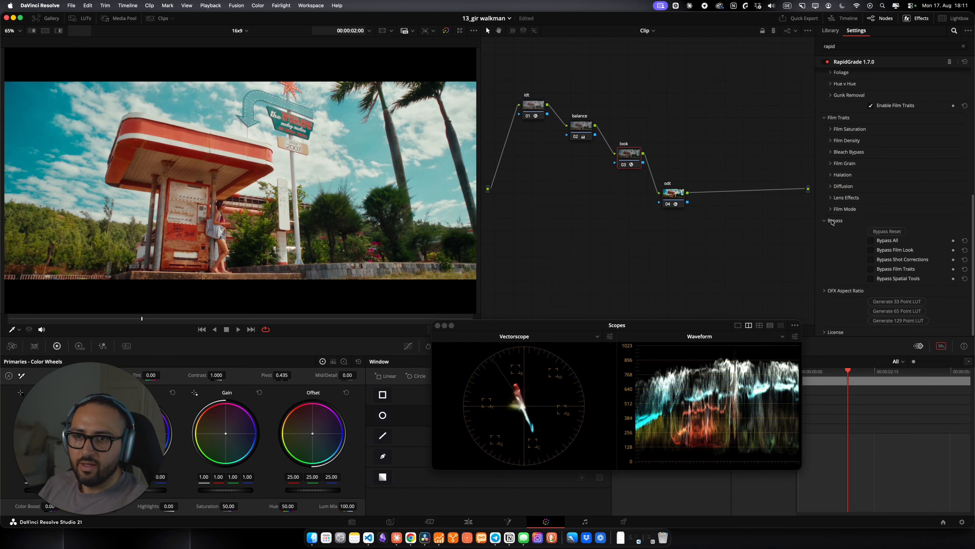
Step: Expand Lens Effects, zoom into the viewer and toggle Lens Effects off and on to compare
left_click(841, 197)
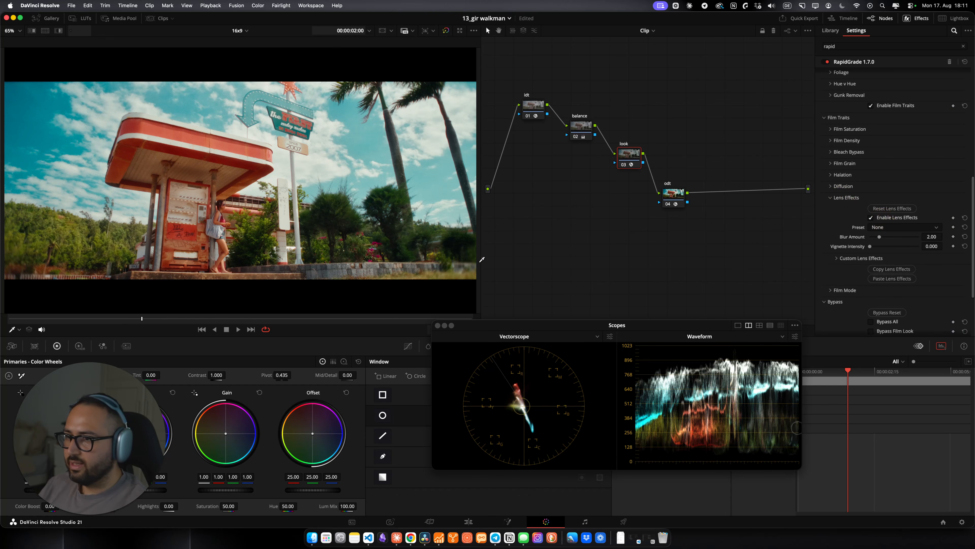
scroll(395, 169, "up", 5)
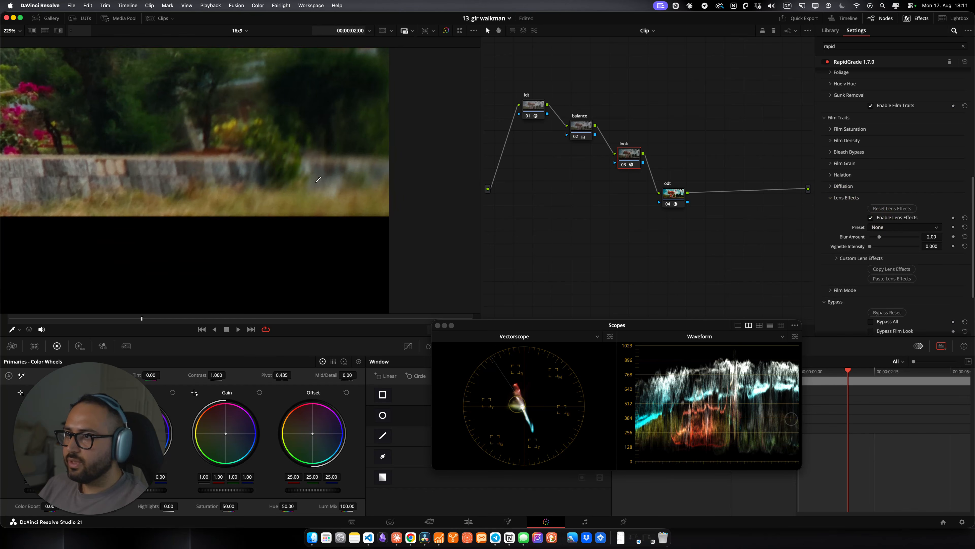
left_click(894, 218)
left_click(894, 218)
key("shift+z")
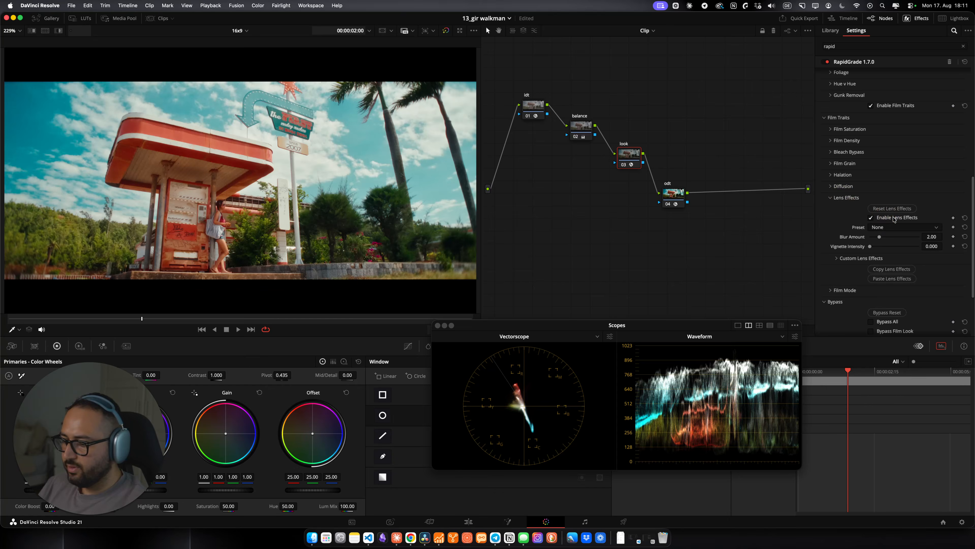
Step: Set the Lens Effects preset to Preset B, then switch it to Preset 5
left_click(885, 228)
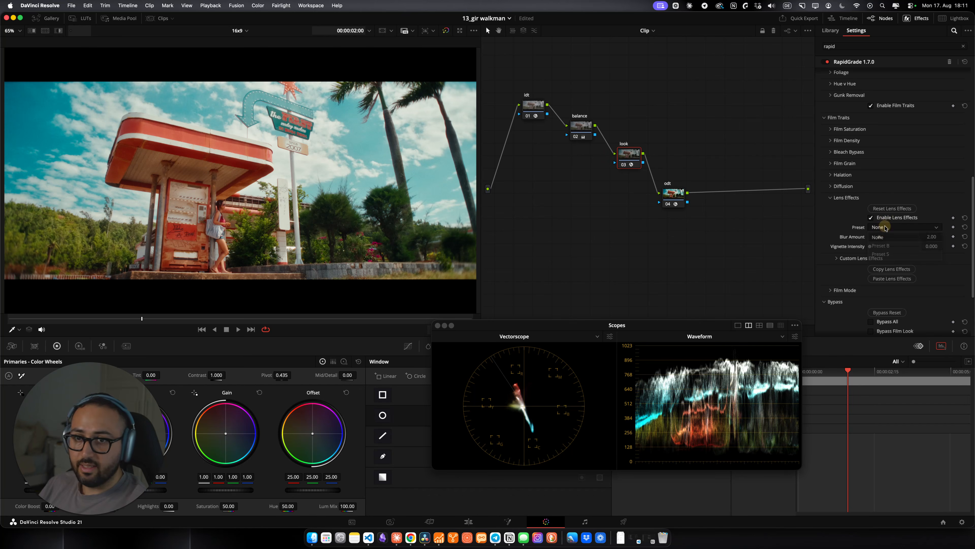
left_click(883, 245)
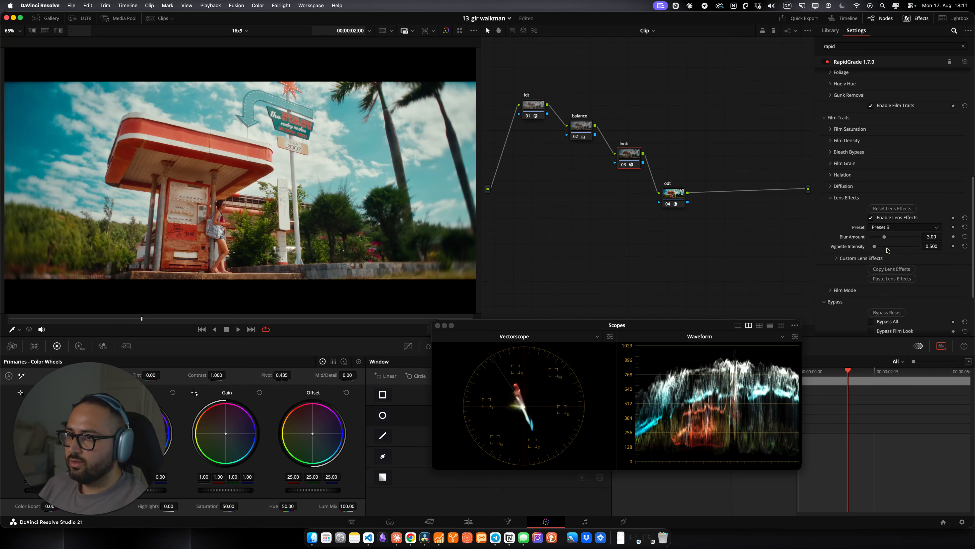
left_click(892, 229)
left_click(895, 255)
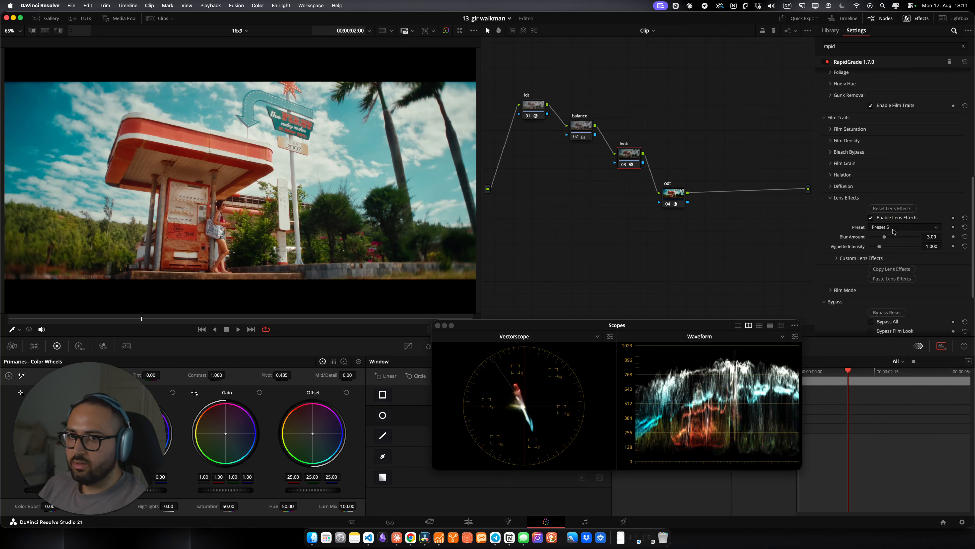
Step: Disable Lens Effects, preview the clip in the full-screen viewer, and collapse the Lens Effects section
left_click(891, 218)
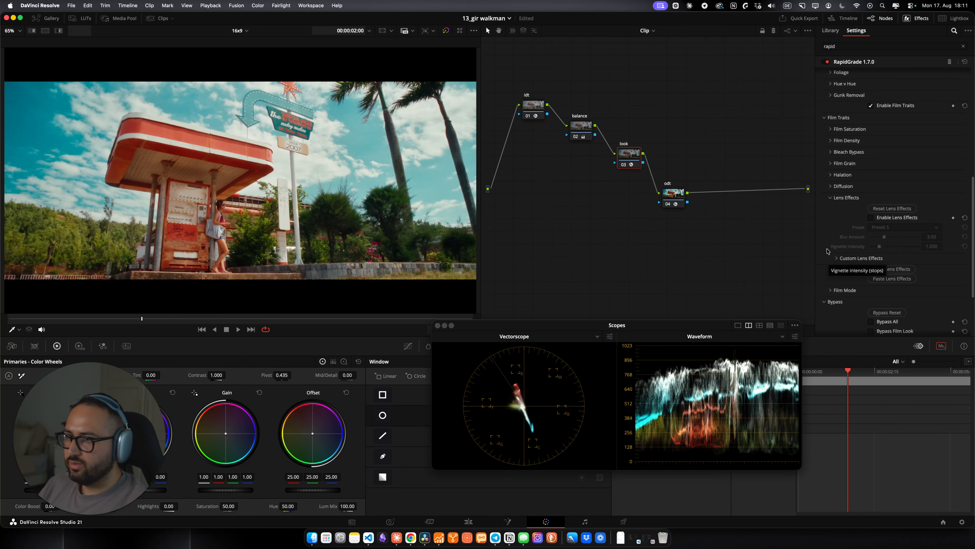
key("super+f")
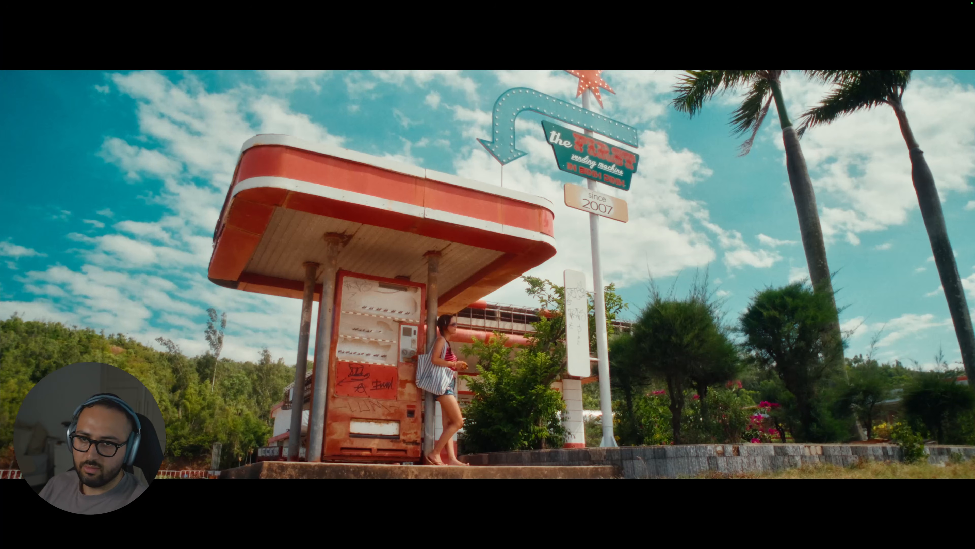
key("super+f")
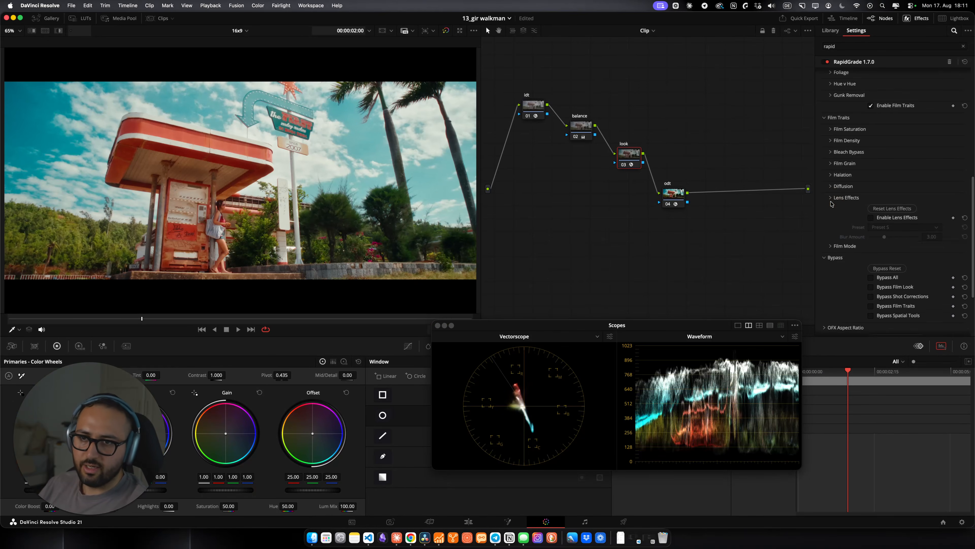
left_click(831, 199)
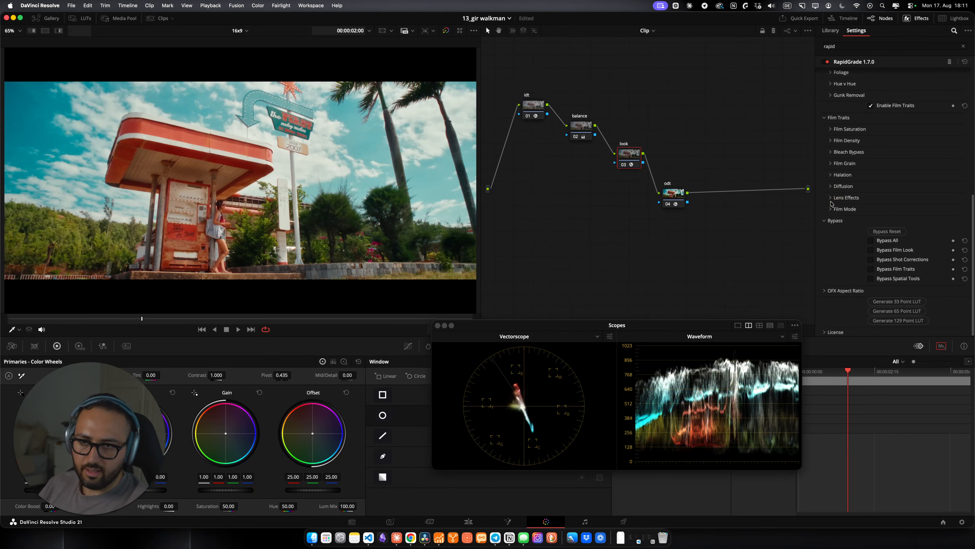
Step: Toggle Bypass All on and off to compare the ungraded and graded clip
left_click(889, 241)
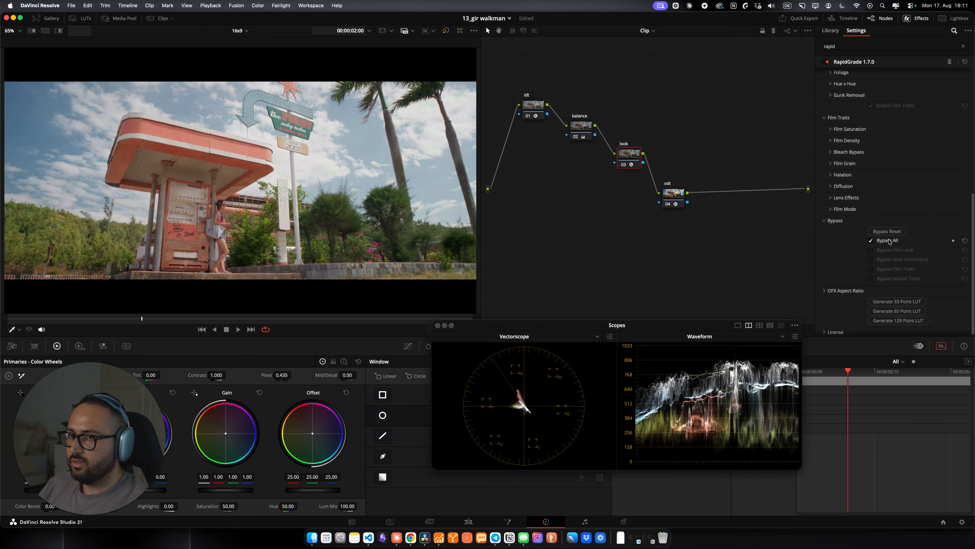
left_click(889, 240)
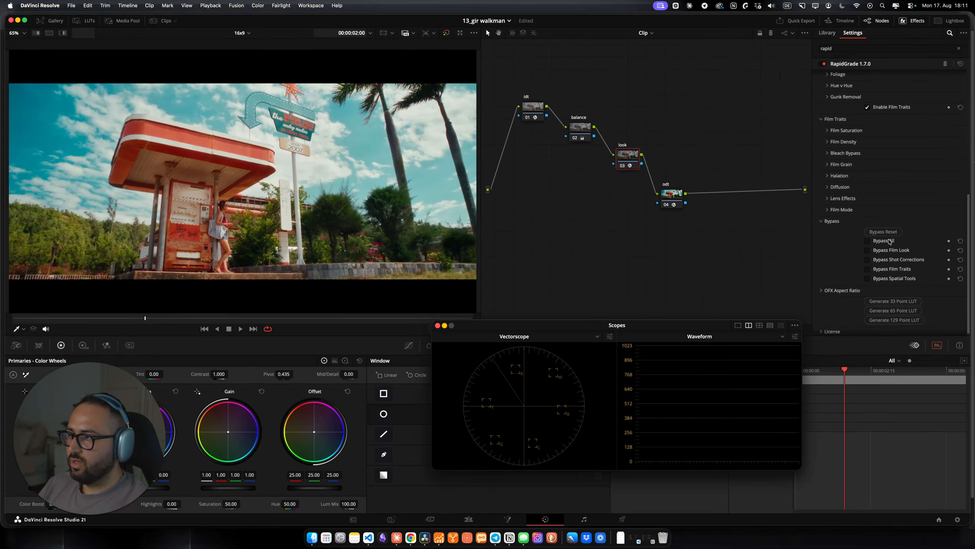
Step: Move the Scopes window and scroll back to the top of the RapidGrade settings
left_click(598, 334)
left_click_drag(551, 327, 687, 347)
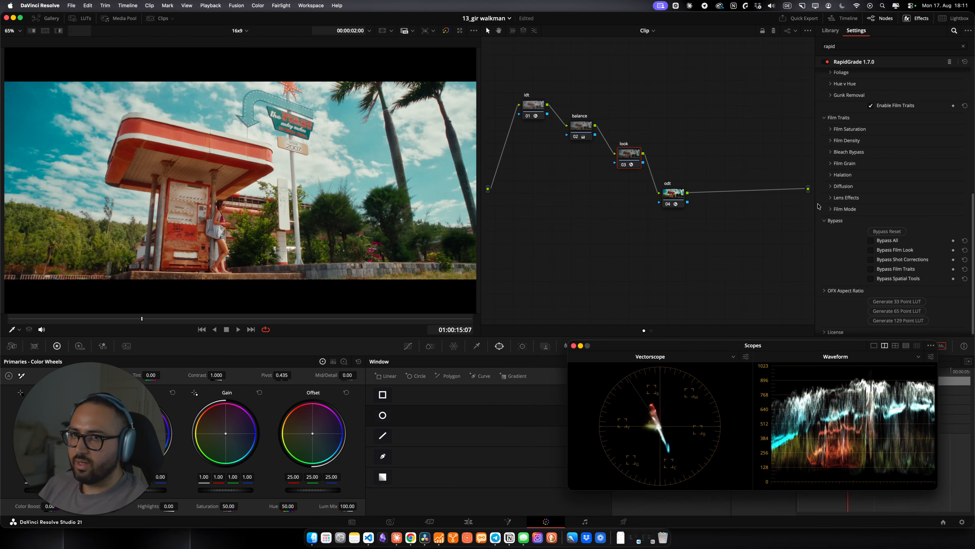
scroll(837, 228, "up", 5)
scroll(861, 221, "up", 5)
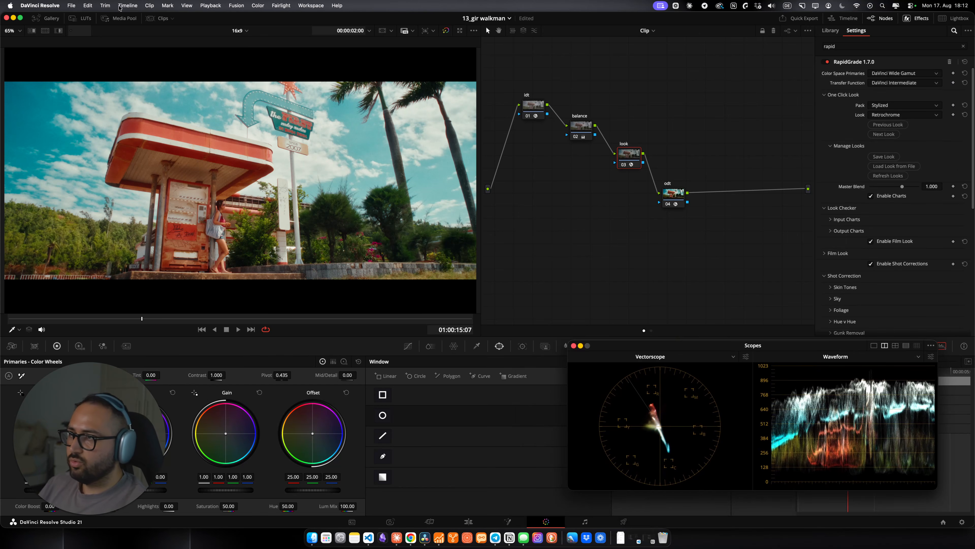
Step: Show the clip strip, select clips 2 through 7, and apply clip 1's grade to them, replacing their existing grades
left_click(154, 19)
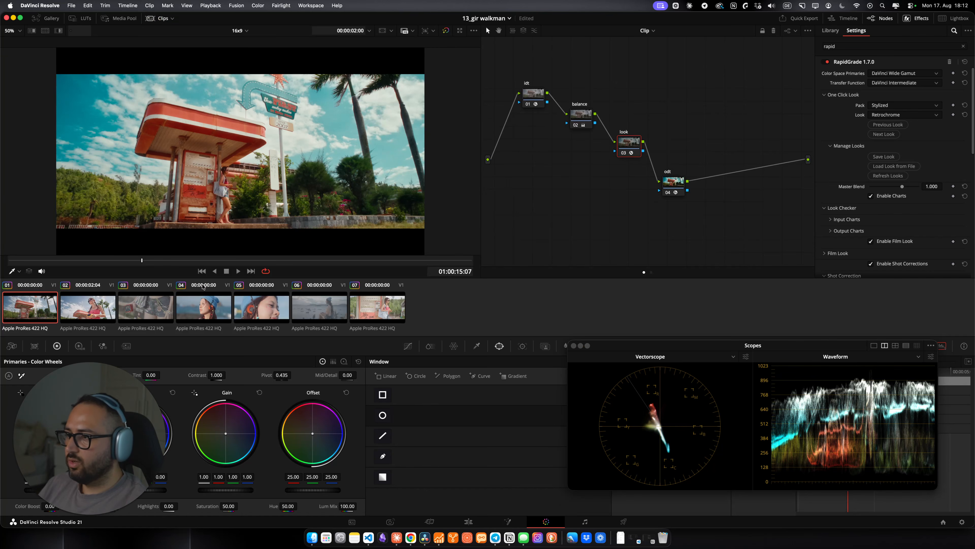
left_click(91, 315)
left_click(383, 312, "shift")
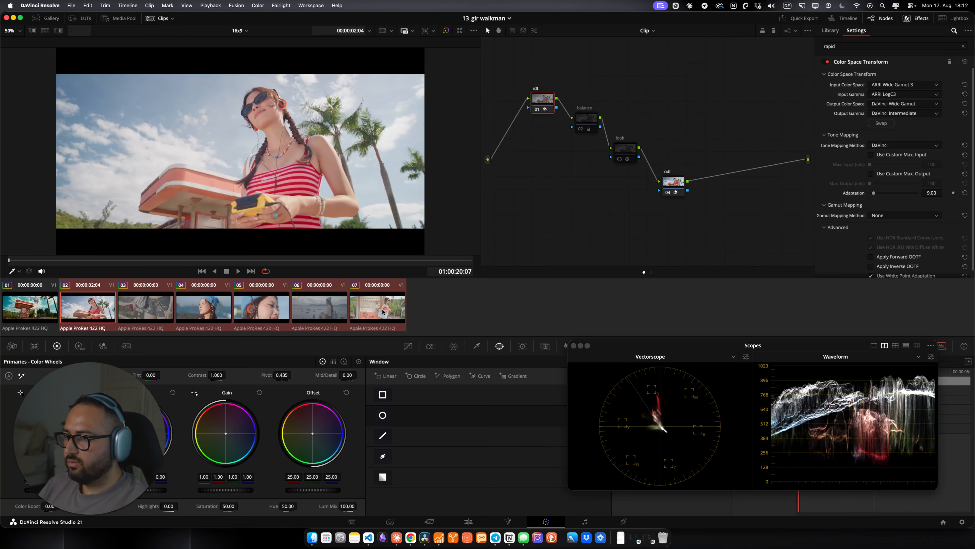
middle_click(36, 315)
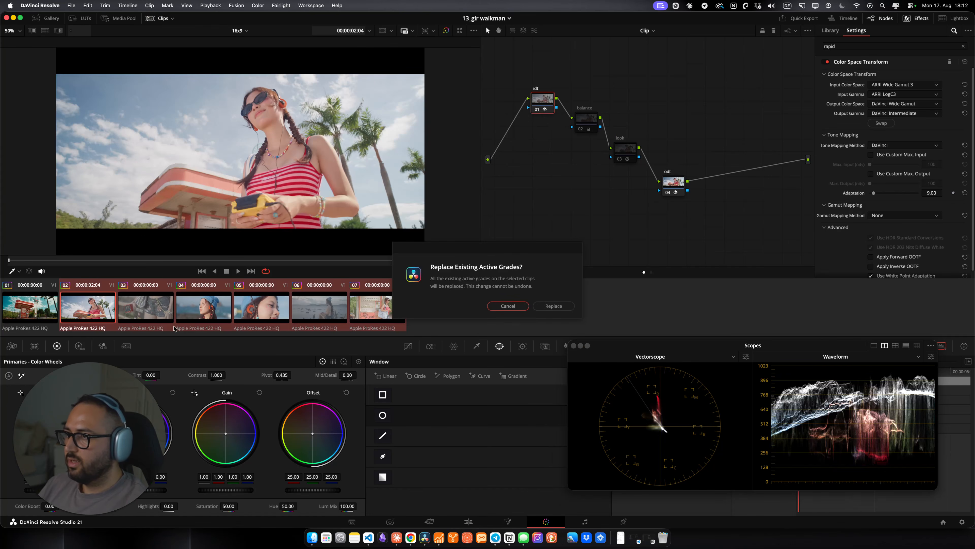
left_click(553, 306)
Step: Step through each clip in the strip to review how the shared grade looks
left_click(27, 316)
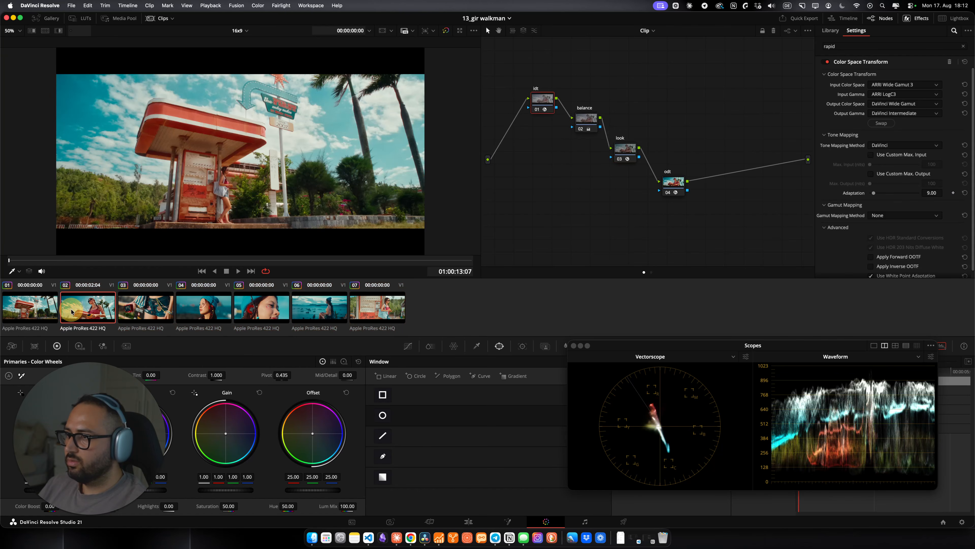
left_click(156, 312)
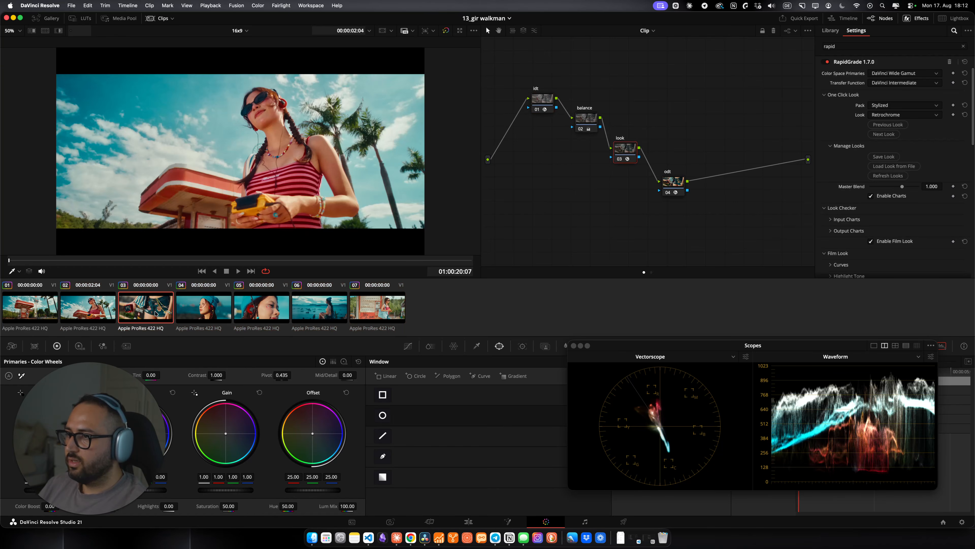
left_click(199, 312)
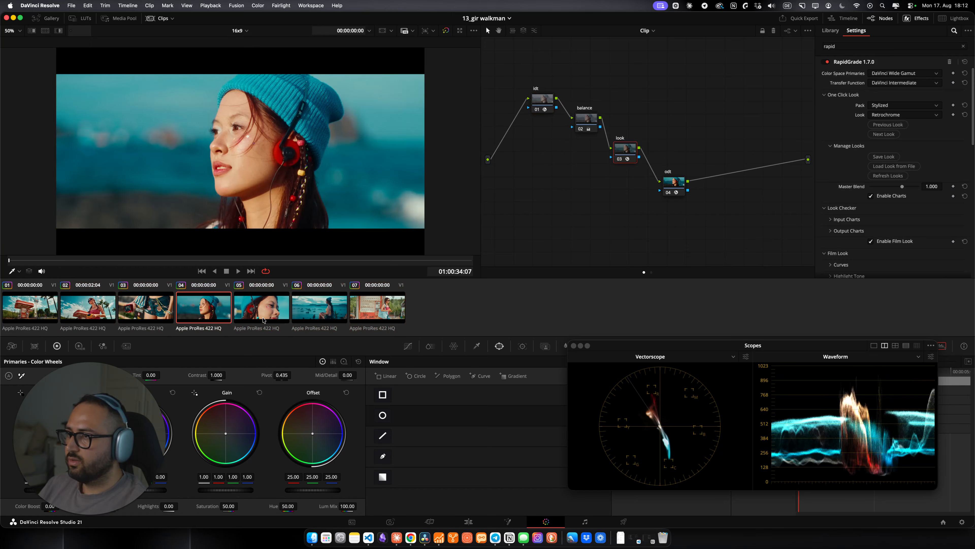
left_click(265, 322)
left_click(330, 315)
left_click(397, 318)
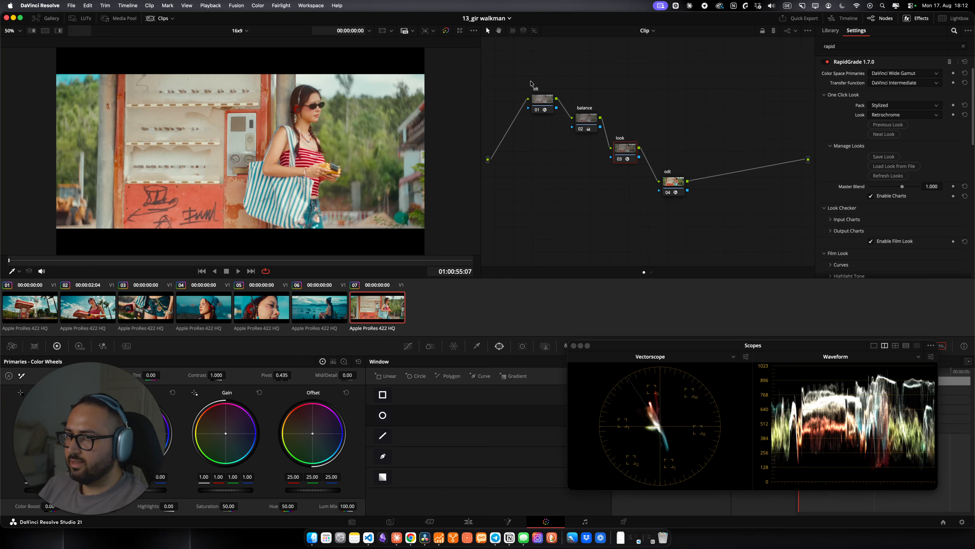
left_click(10, 316)
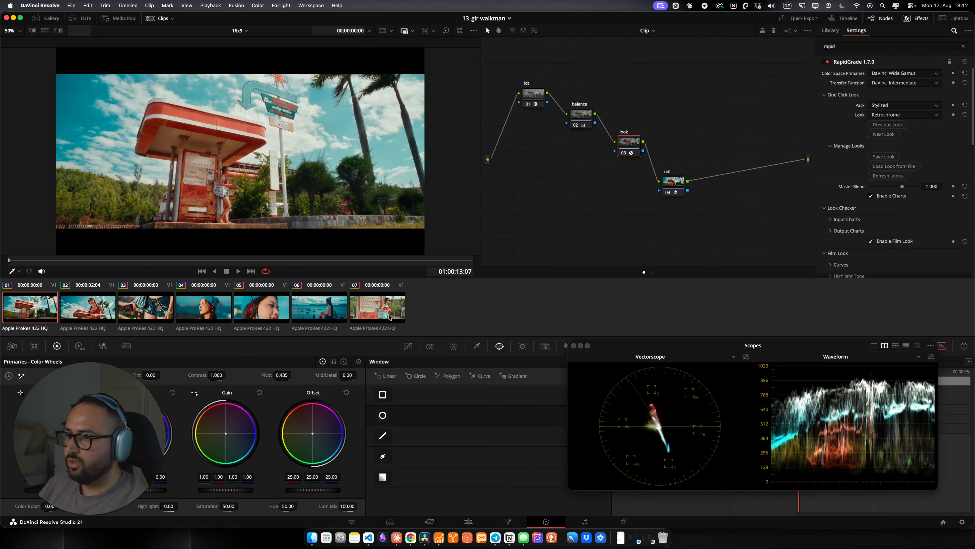
left_click(377, 307)
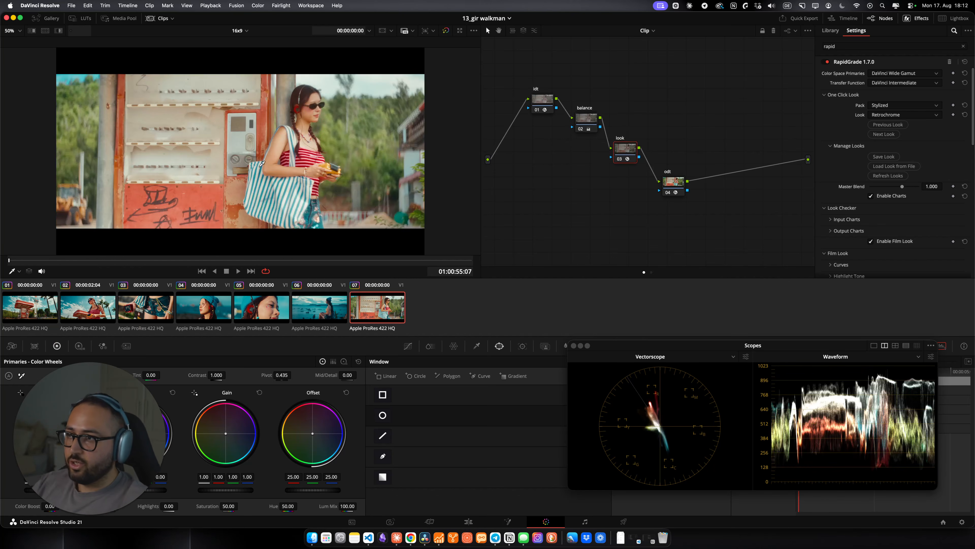
Step: On clip 7's balance node, lower the Gamma master wheel to -0.07
left_click(585, 118)
left_click(572, 154)
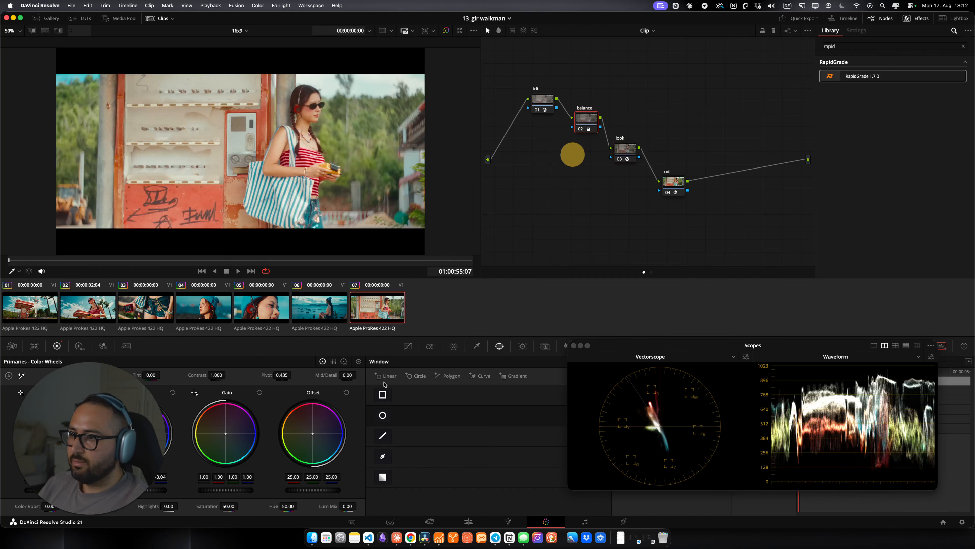
left_click_drag(76, 423, 568, 391)
left_click(557, 147)
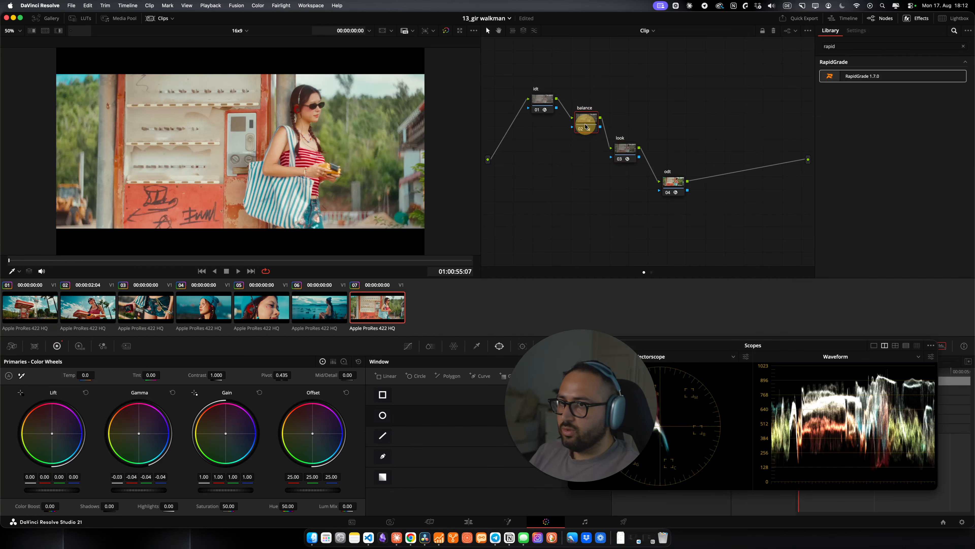
left_click_drag(129, 491, 118, 489)
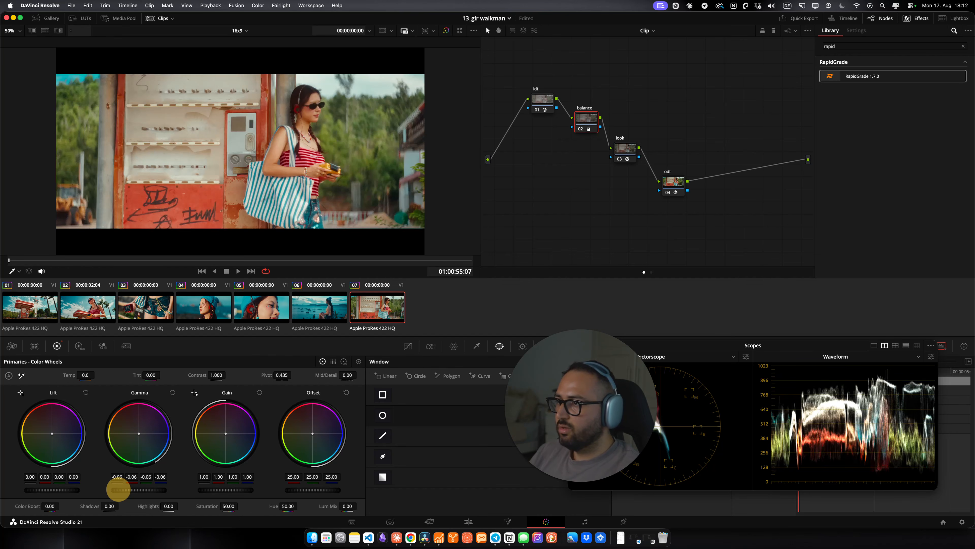
left_click_drag(119, 489, 111, 488)
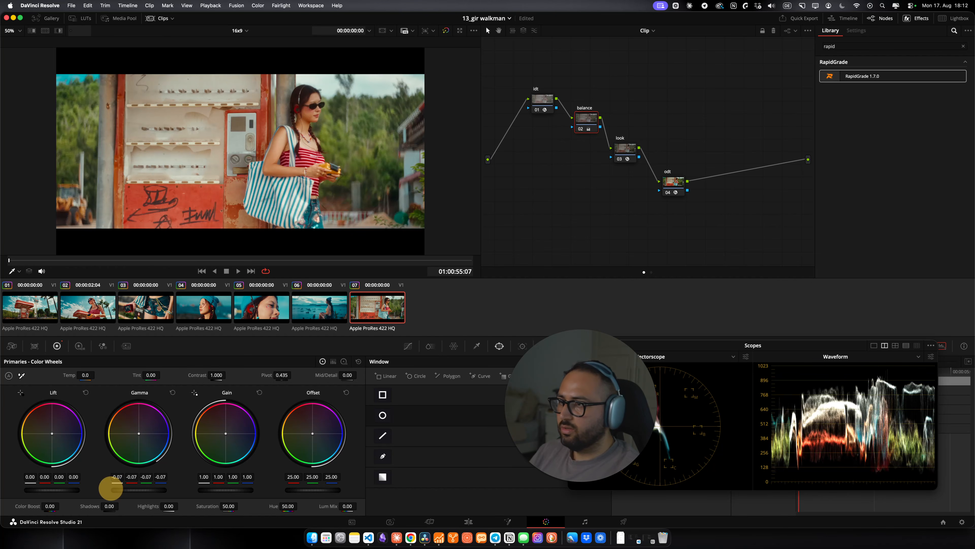
Step: Select the look node, open Film Density and raise Global Density to 0.616
left_click(629, 147)
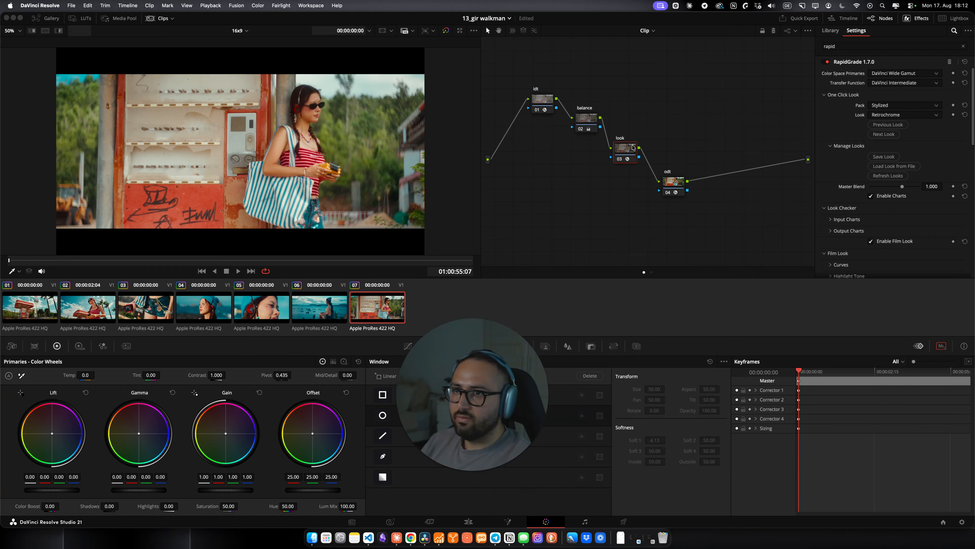
left_click(730, 182)
scroll(910, 188, "down", 10)
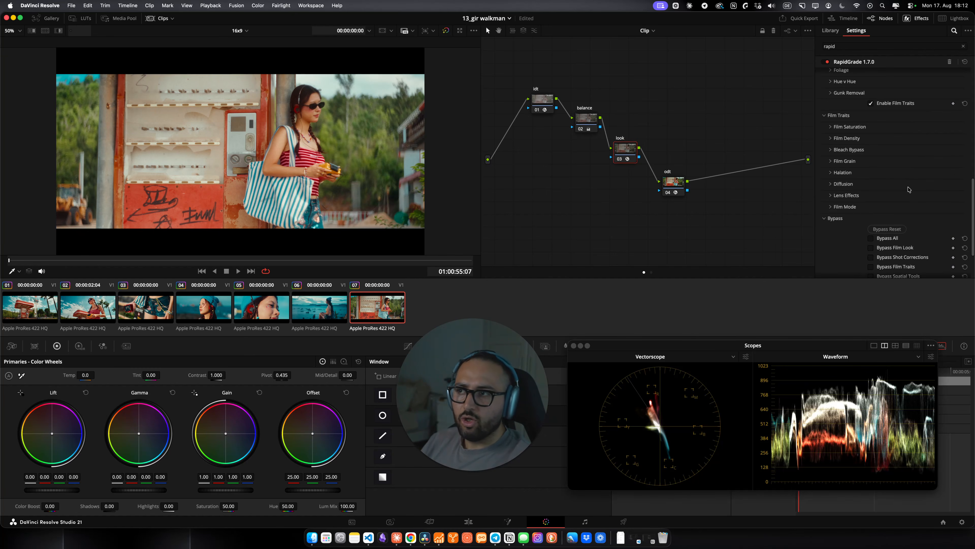
left_click(847, 139)
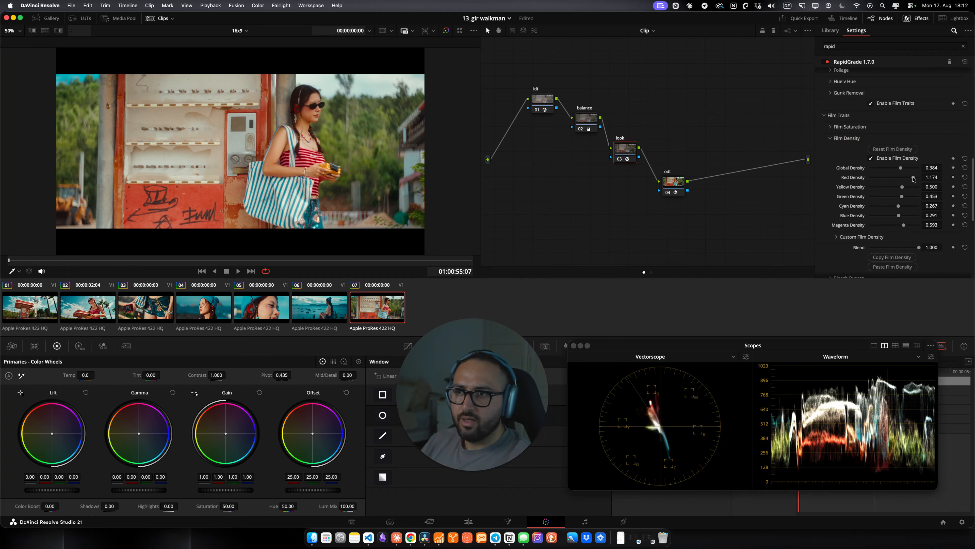
left_click_drag(901, 169, 905, 169)
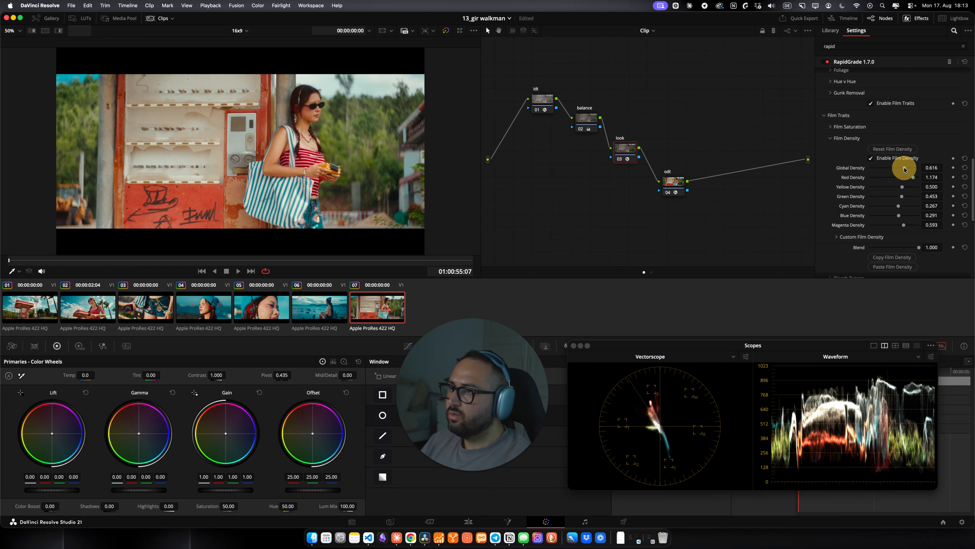
Step: Open the film Curves settings and raise the Film Contrast Midtones to 0.566
scroll(844, 171, "up", 10)
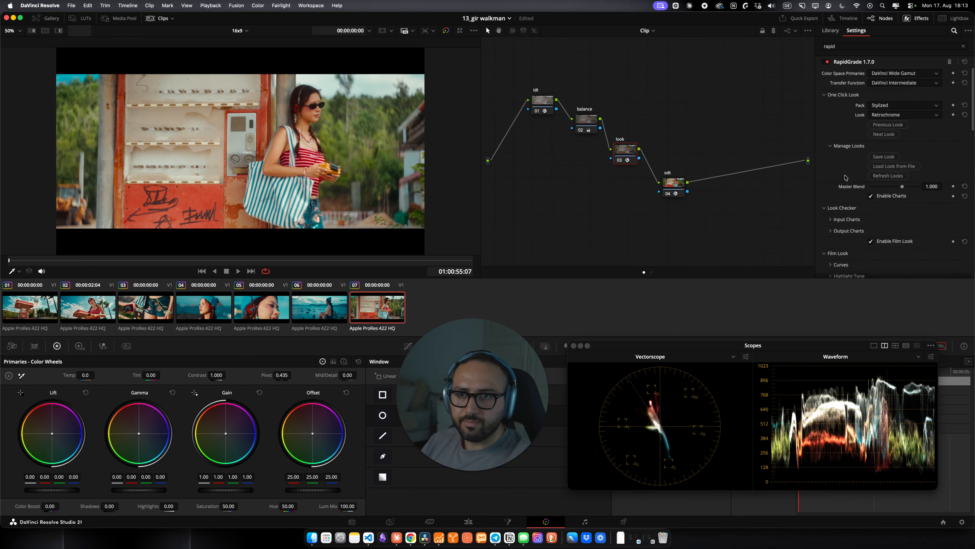
scroll(846, 178, "down", 2)
left_click(846, 219)
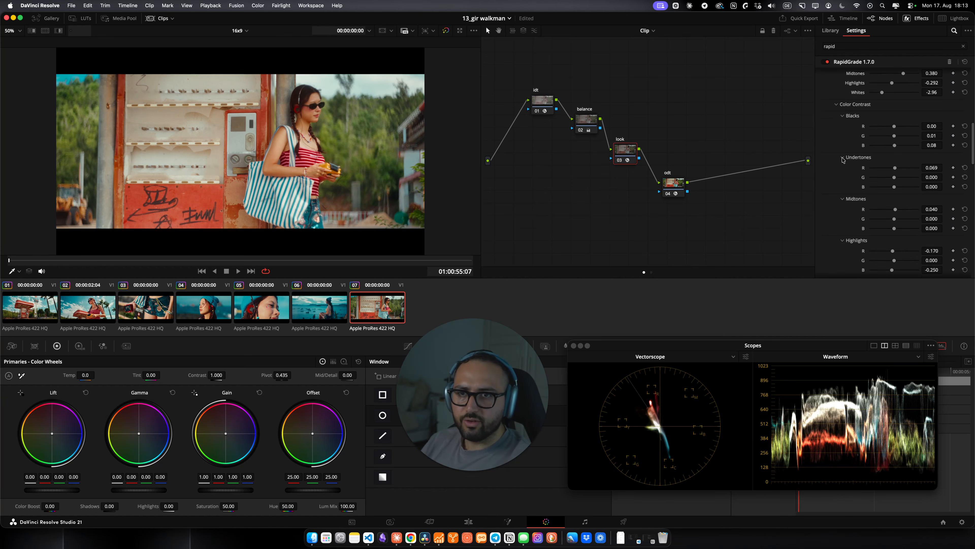
scroll(844, 174, "up", 2)
left_click_drag(905, 144, 909, 144)
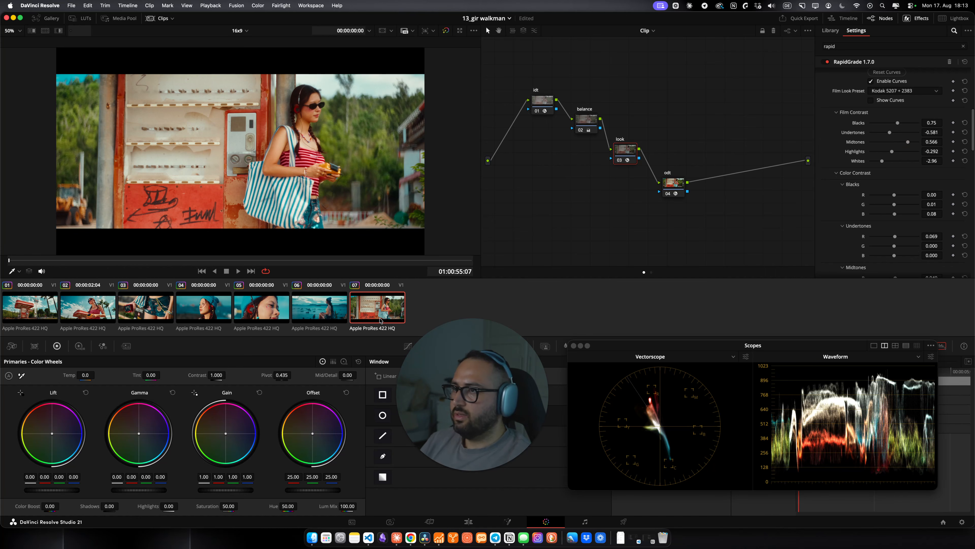
Step: Select the balance node and toggle it off and on to compare the result
left_click_drag(625, 204, 587, 96)
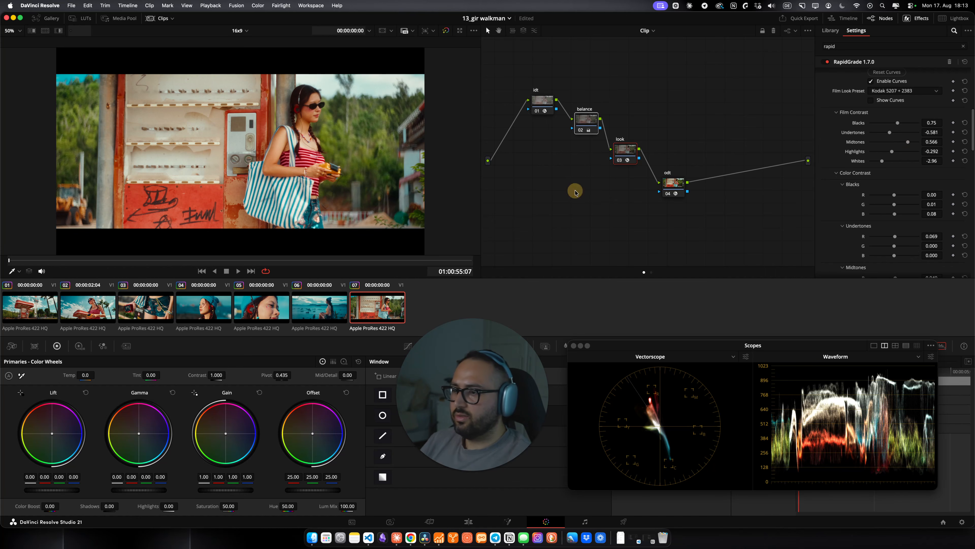
key("super+d")
key("super+d")
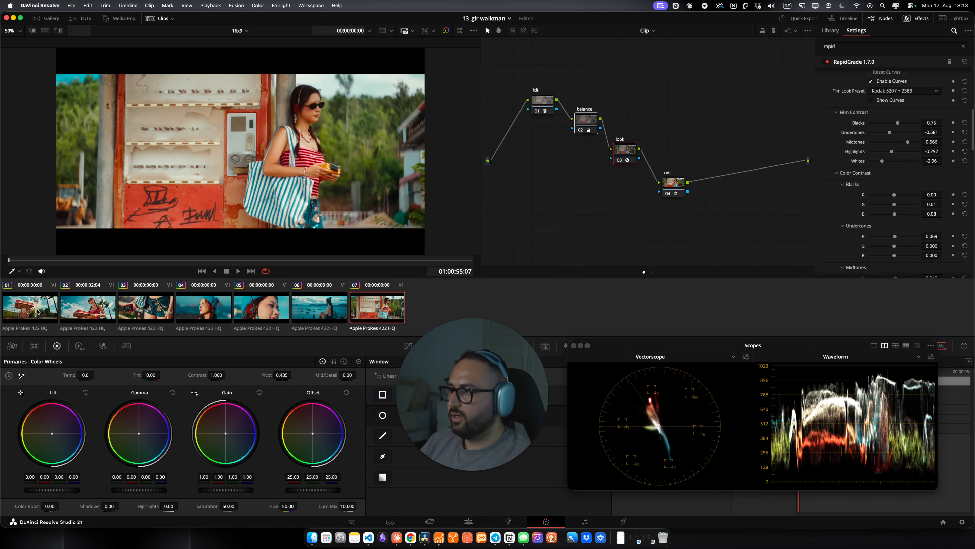
Step: Step through clips 2 to 5 to review the grade on each
left_click(86, 318)
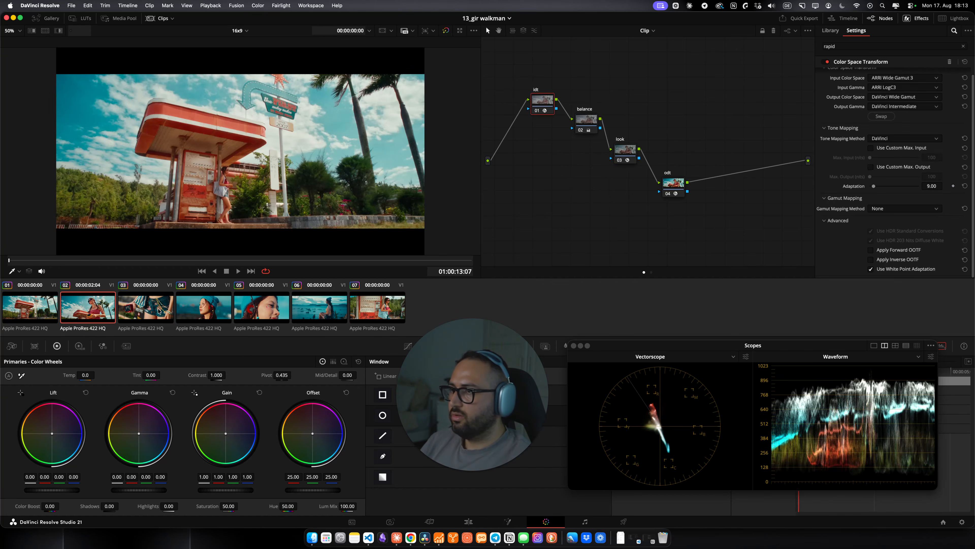
left_click(160, 311)
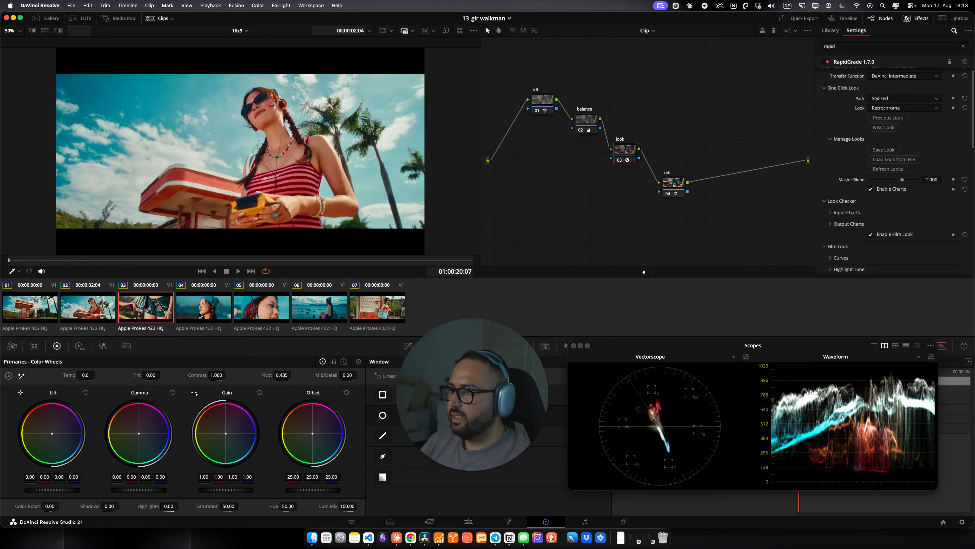
left_click(201, 314)
left_click(263, 307)
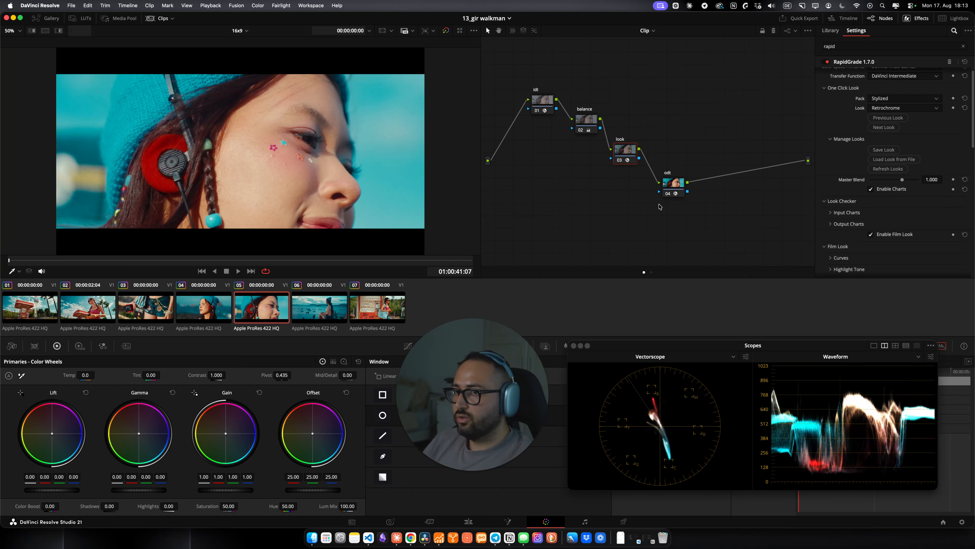
Step: On clip 5, open the Sky controls and set Sky Saturation to 0.326 and Exposure to 0.349
scroll(859, 192, "down", 6)
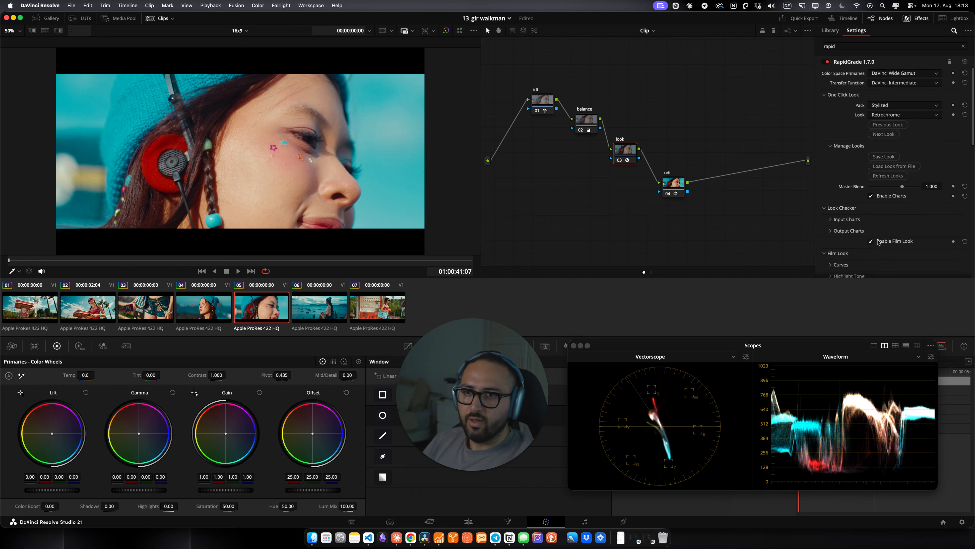
scroll(858, 218, "down", 6)
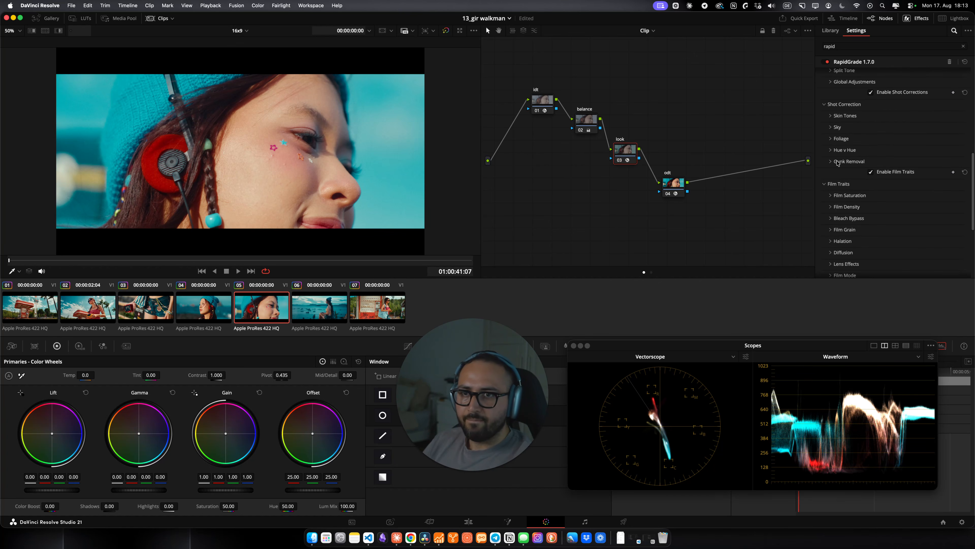
left_click(846, 127)
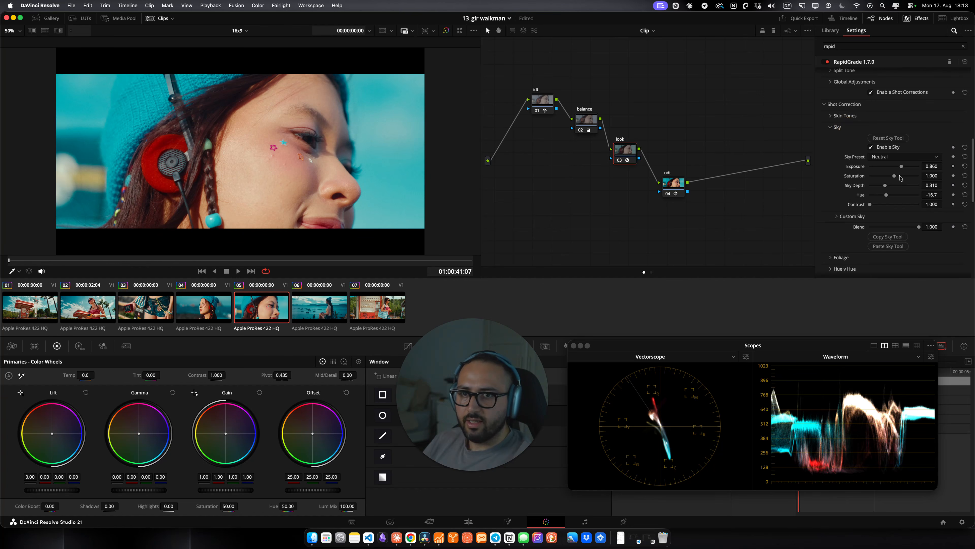
left_click_drag(895, 177, 878, 176)
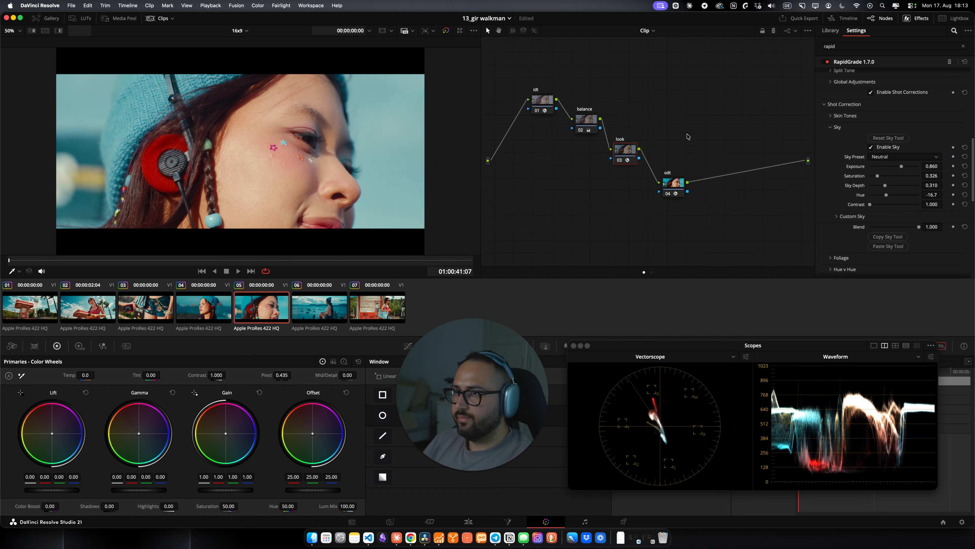
left_click_drag(900, 167, 862, 187)
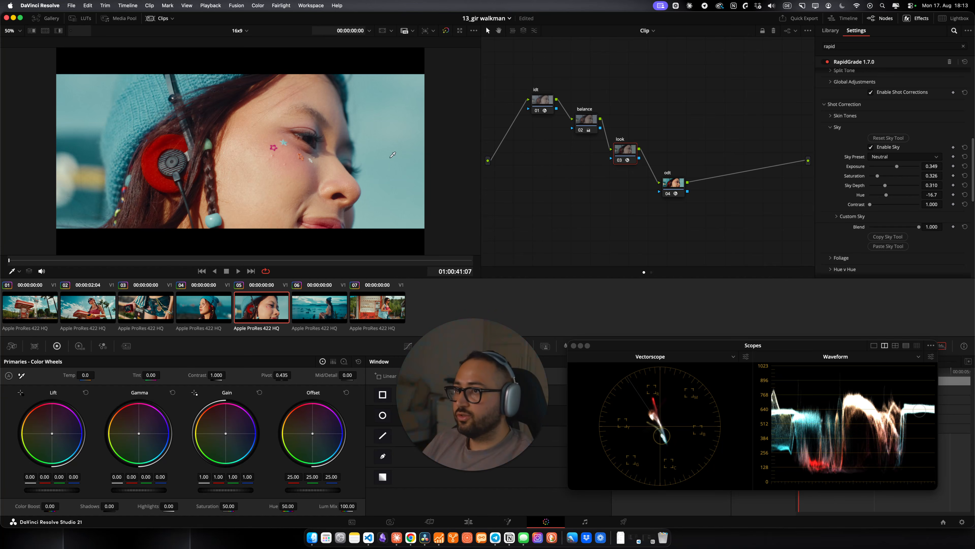
Step: Reposition the look and odt nodes and disable the look node
left_click_drag(628, 151, 640, 157)
left_click_drag(678, 185, 690, 191)
left_click(635, 158)
key("super+d")
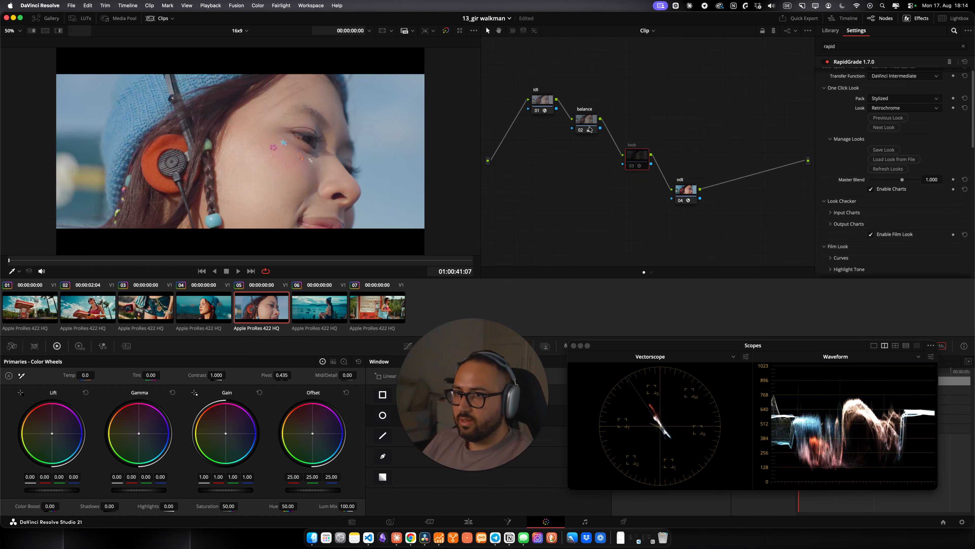
Step: Add a serial node after the balance node and apply the AI Depth Map effect to it
left_click(590, 131)
key("alt+s")
left_click(847, 45)
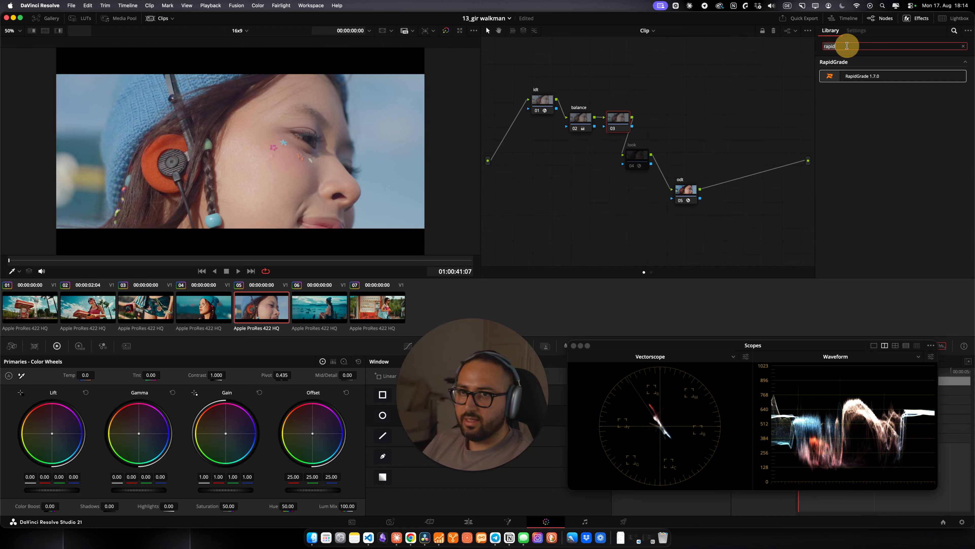
key("BackSpace")
key("BackSpace")
key("BackSpace")
key("BackSpace")
key("BackSpace")
type("dep")
left_click_drag(855, 75, 624, 102)
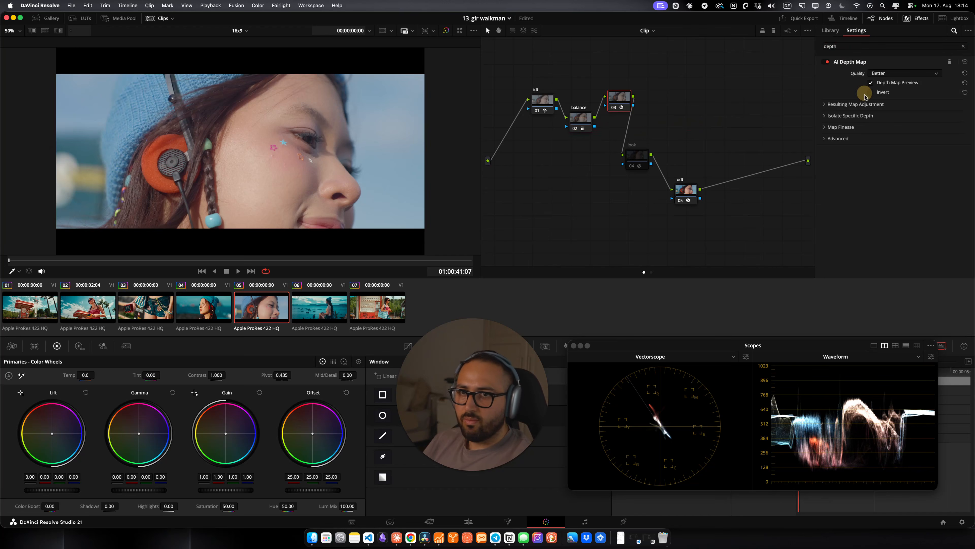
Step: Enable Adjust Map Levels, set the Near Limit to 0.442, and open the Map Finesse section
left_click(833, 105)
left_click(887, 115)
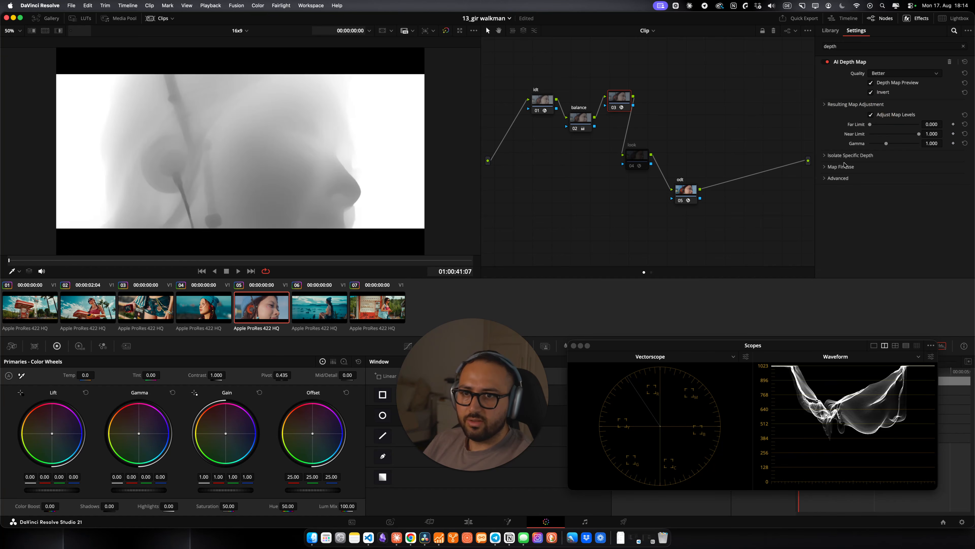
left_click_drag(919, 134, 892, 138)
left_click(840, 168)
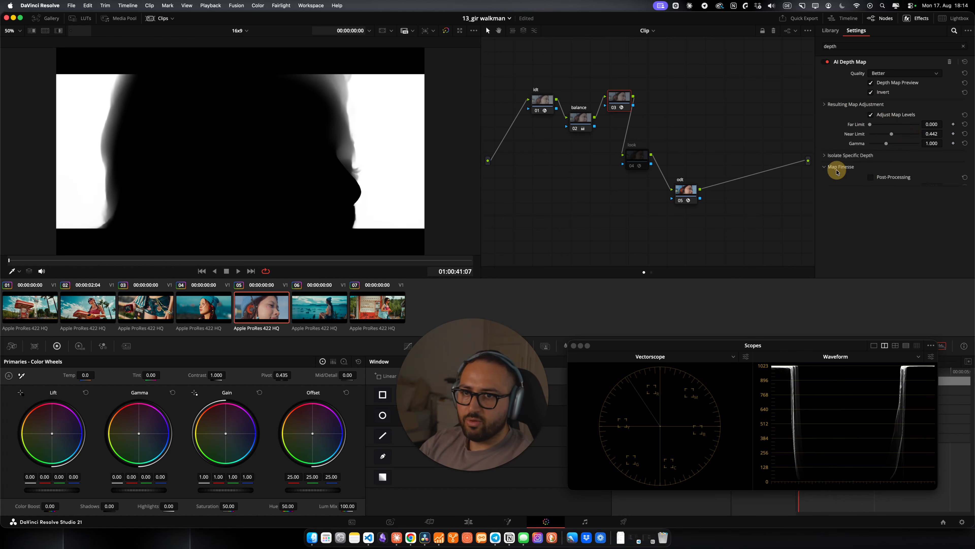
Step: Enable Post-Processing under Map Finesse and set the Near Limit to 0.348
left_click(874, 178)
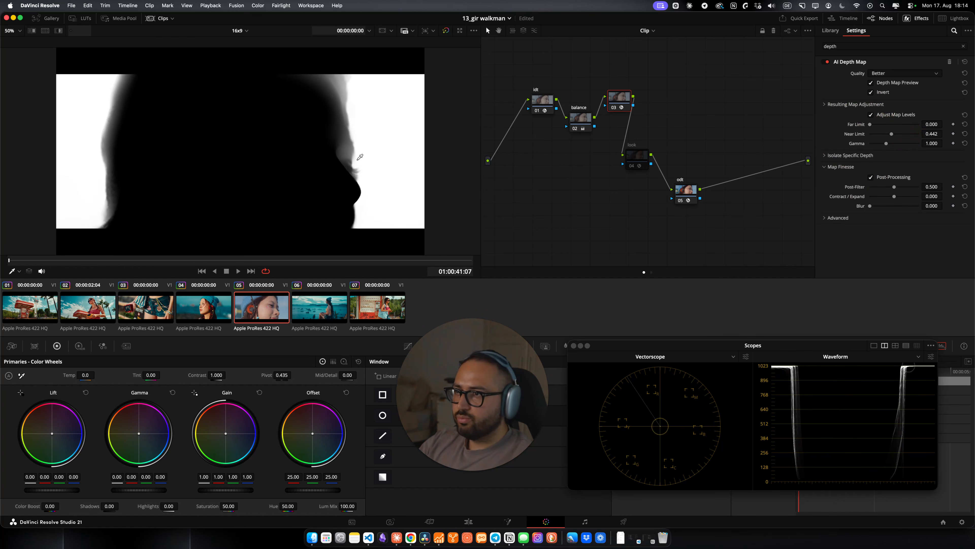
left_click_drag(926, 134, 893, 132)
Step: Turn off the Depth Map Preview to see the graded image again
left_click(883, 82)
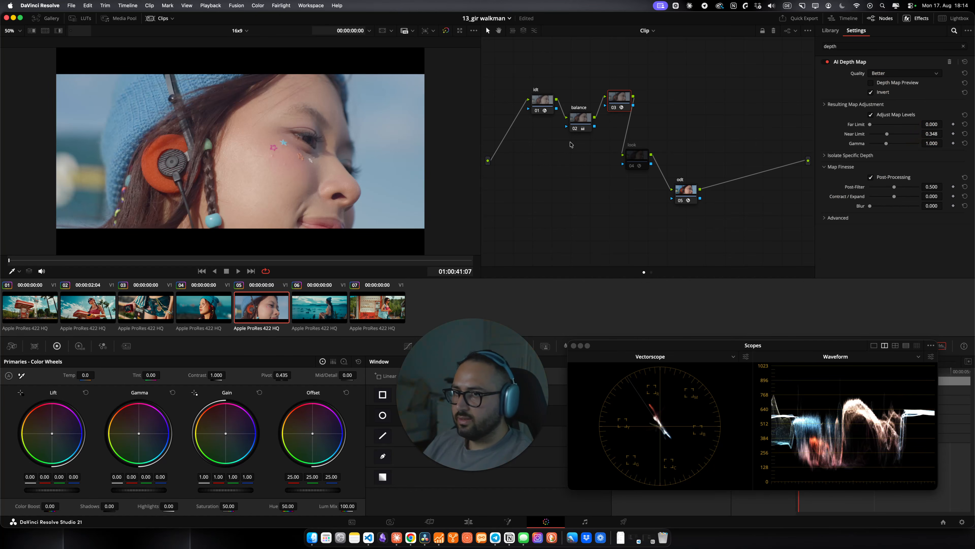
right_click(623, 101)
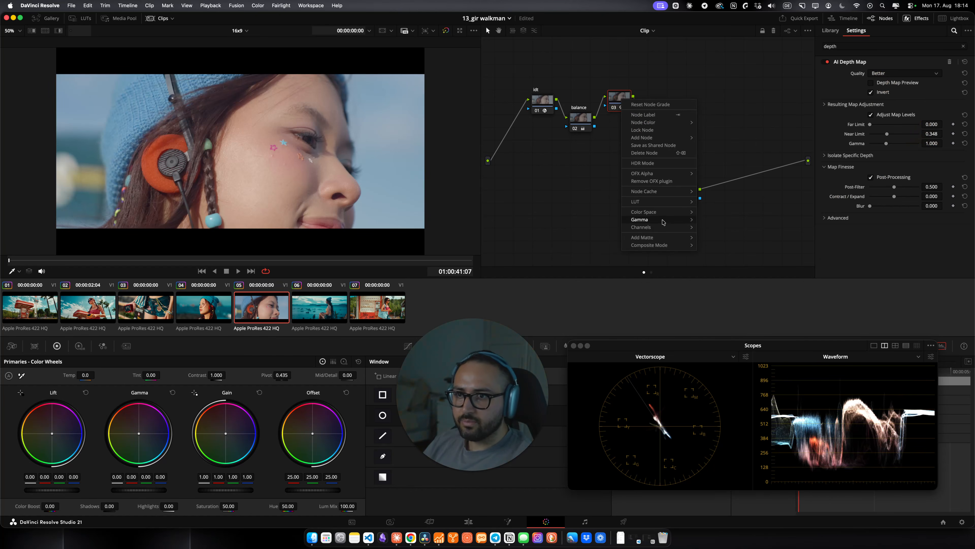
mouse_move(649, 219)
left_click(713, 58)
Step: On the depth map node, set Lum Mix to 0 and lower the master Gamma to -0.05
left_click_drag(353, 506, 348, 504)
left_click_drag(138, 493, 73, 493)
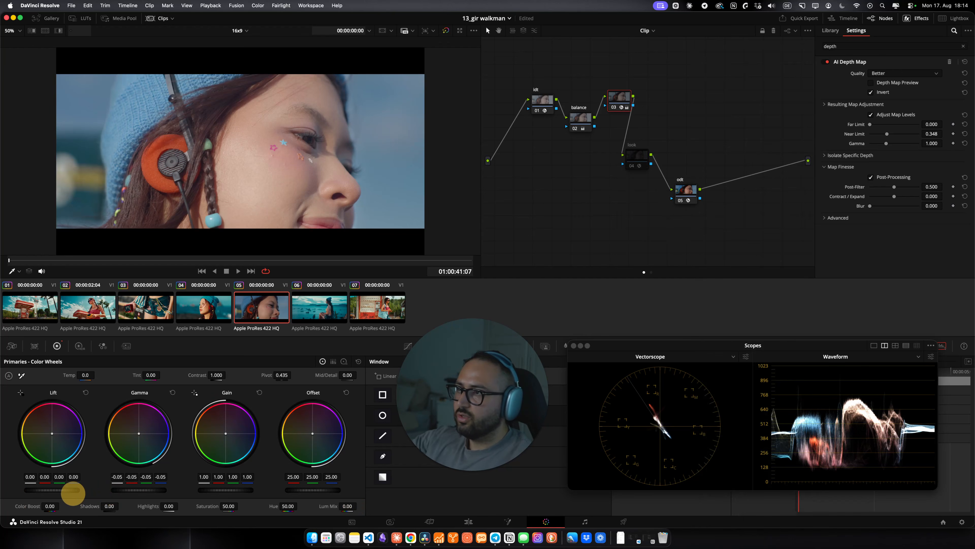
Step: Select the look node and enable it again
left_click(635, 156)
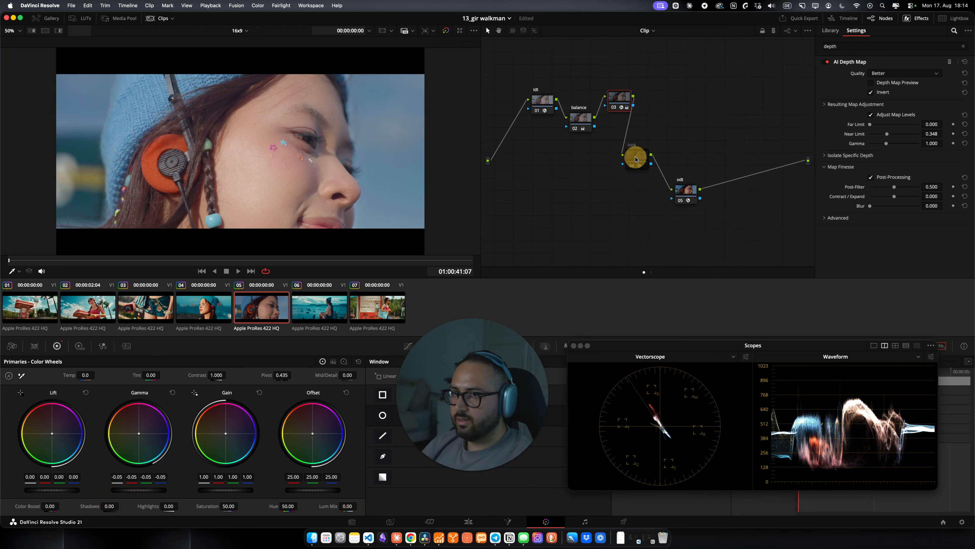
key("super+d")
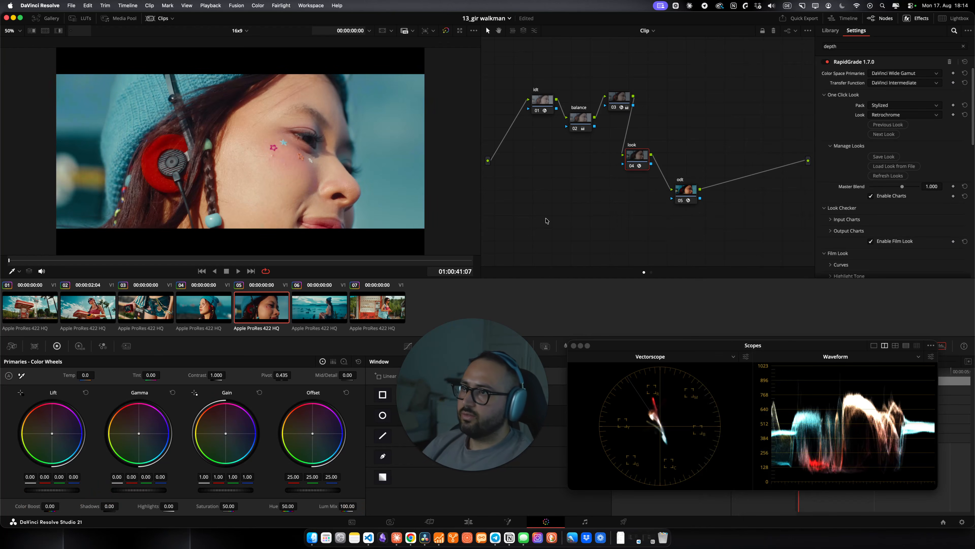
Step: Toggle the depth map node off and on to compare the image with and without it
left_click(627, 96)
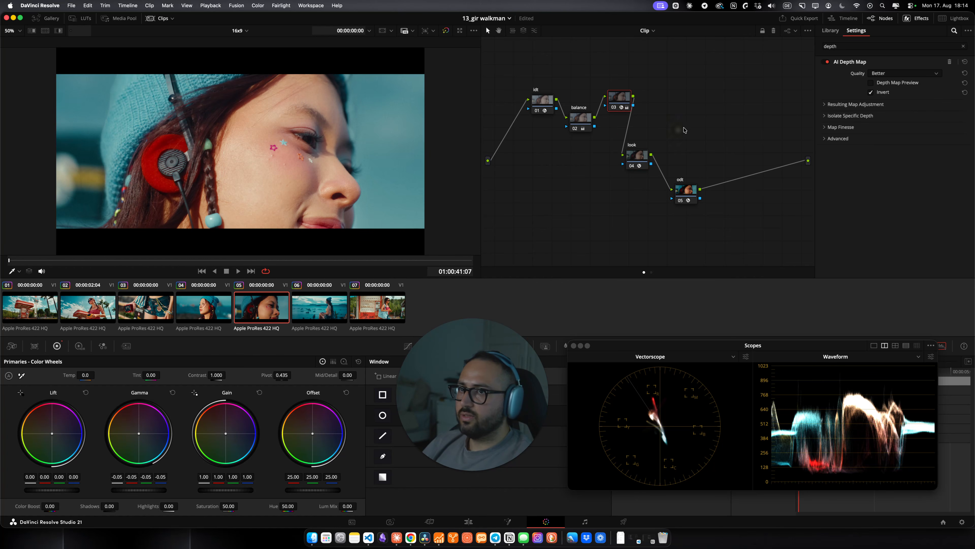
key("super+d")
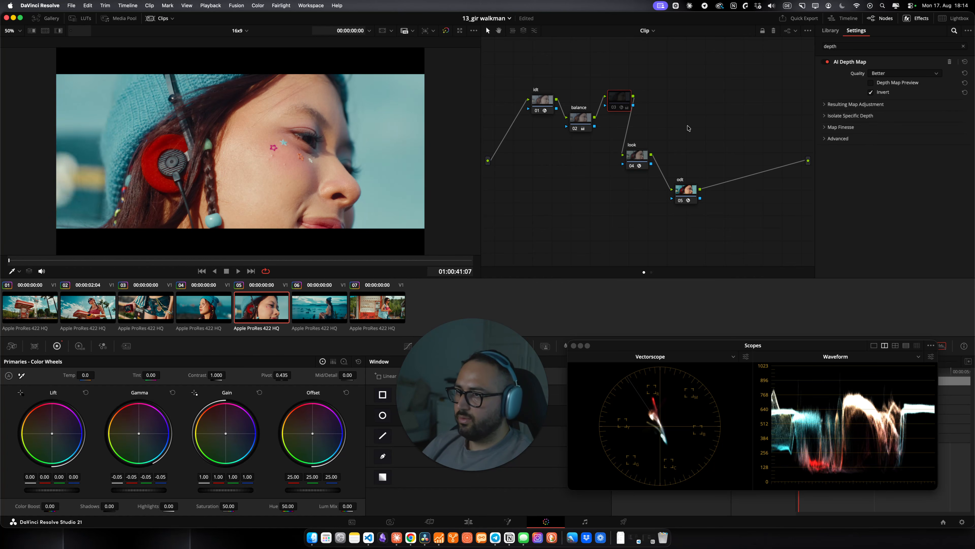
key("super+d")
Step: Select the look node and switch to clip 1 in the timeline
left_click(635, 153)
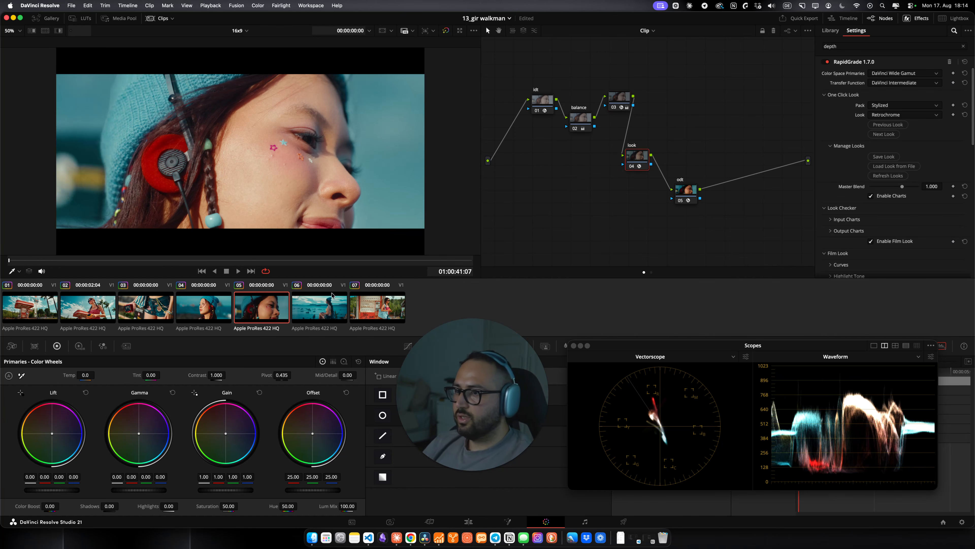
left_click(28, 305)
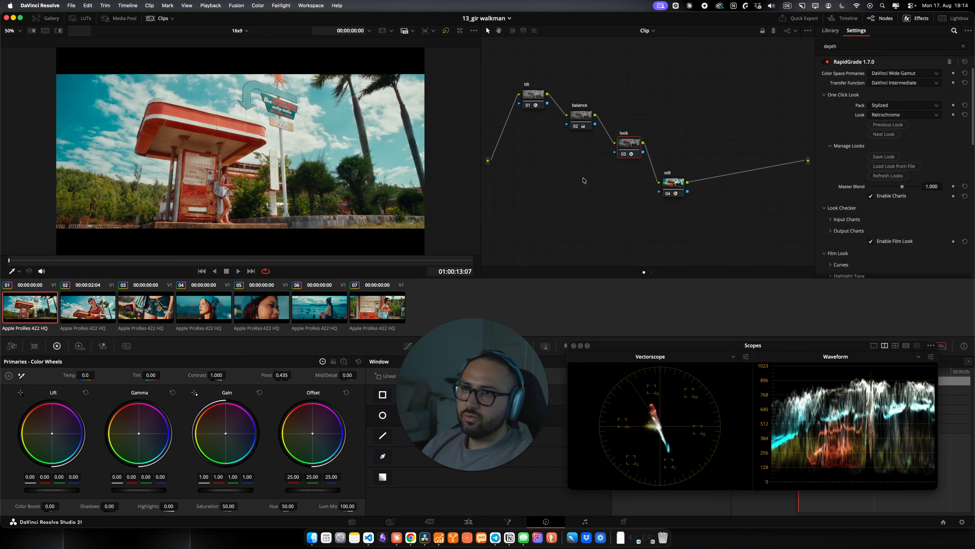